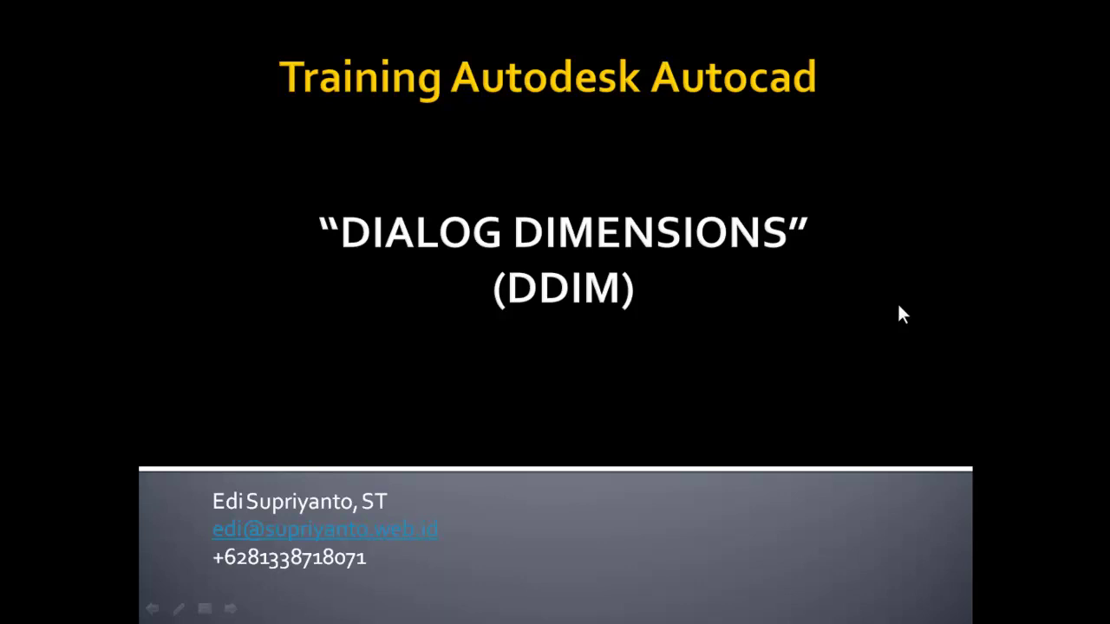
Advance to the DIALOG DIMENSIONS slide and exit the slideshow to editing view
click(800, 344)
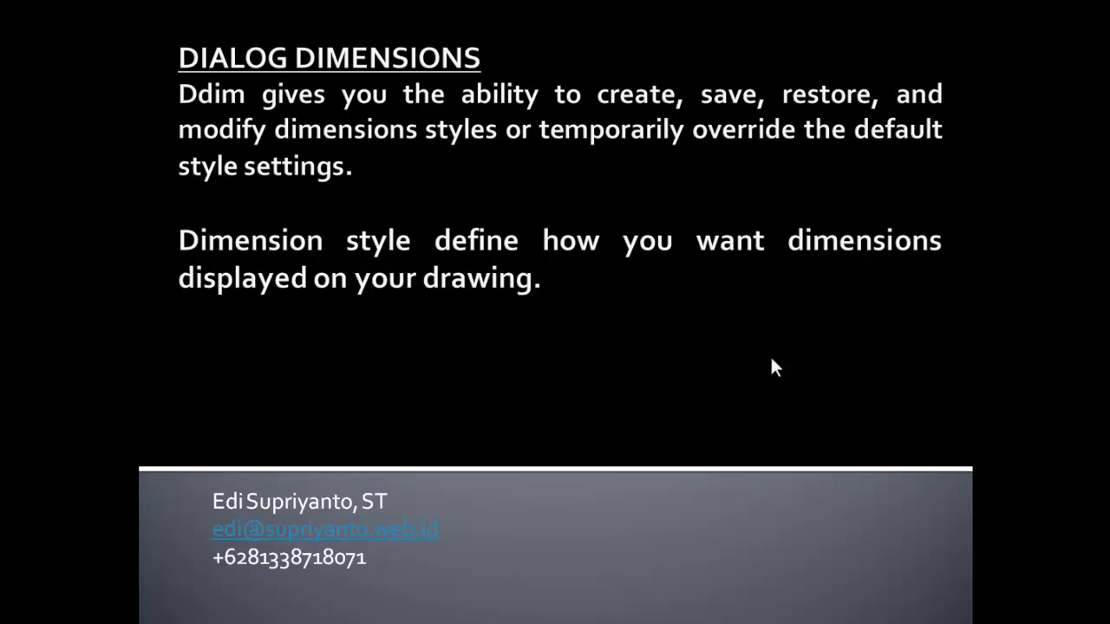
key(Escape)
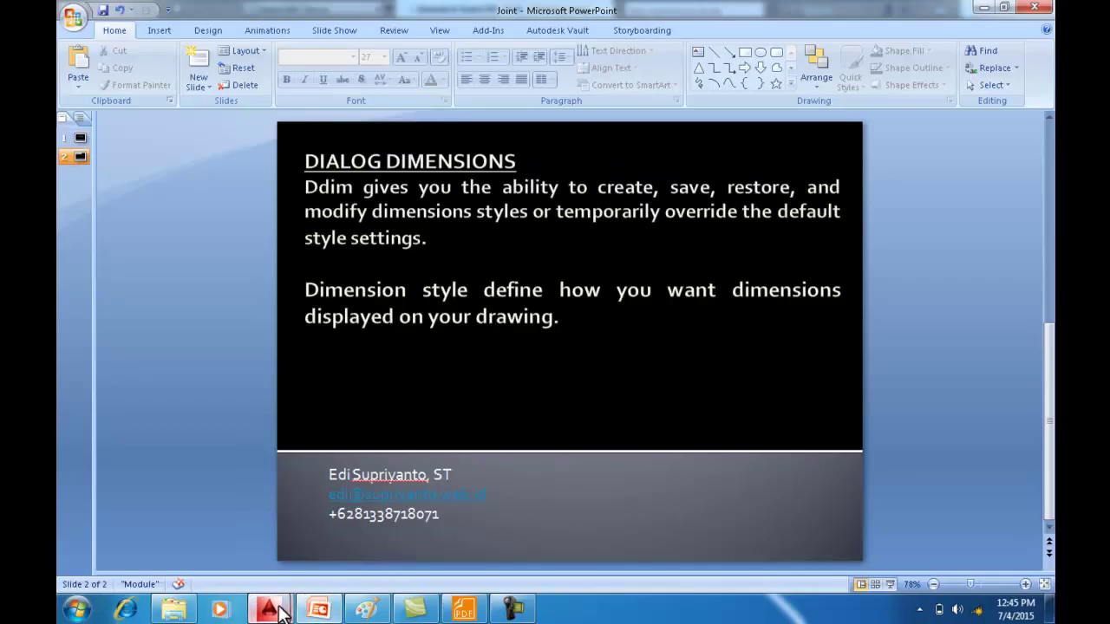
In AutoCAD, add a linear dimension across the square's top edge, placed above it
click(382, 539)
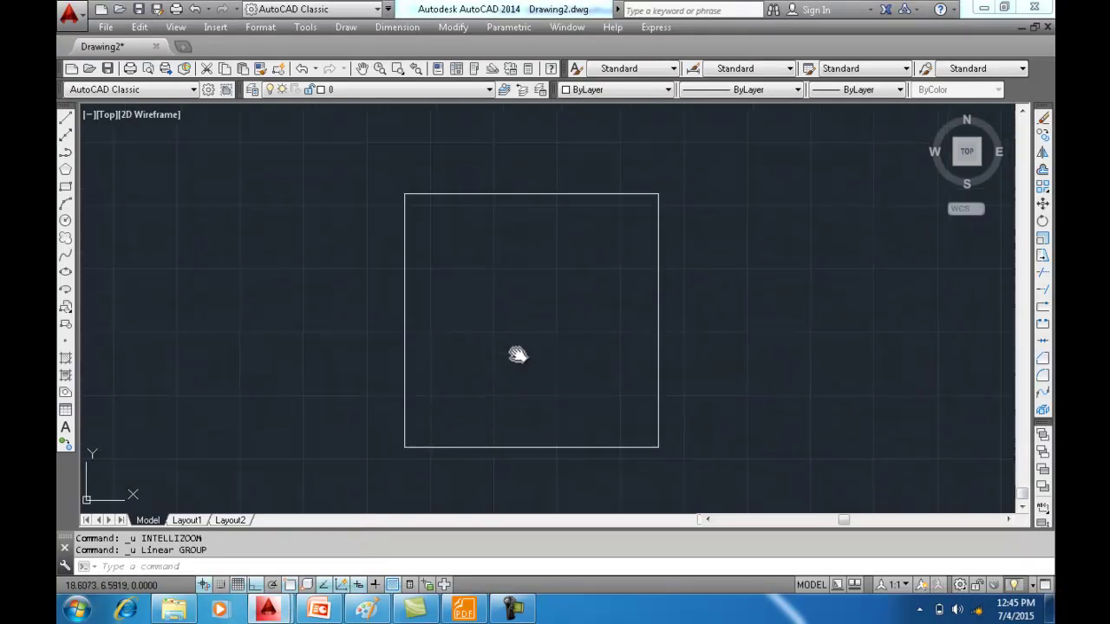
click(404, 28)
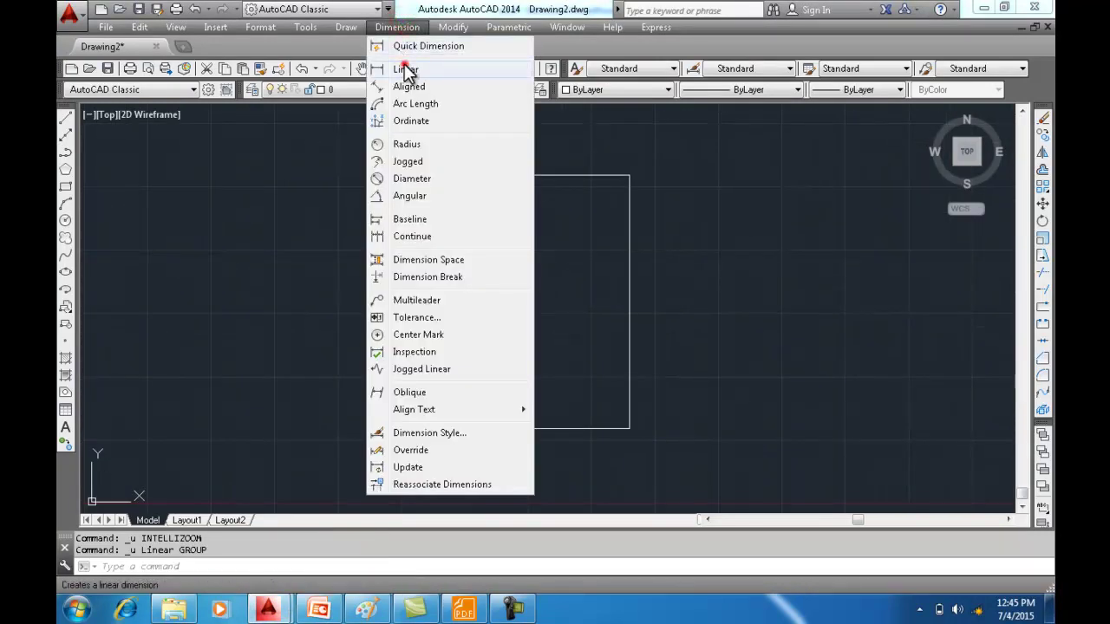
click(407, 69)
click(377, 177)
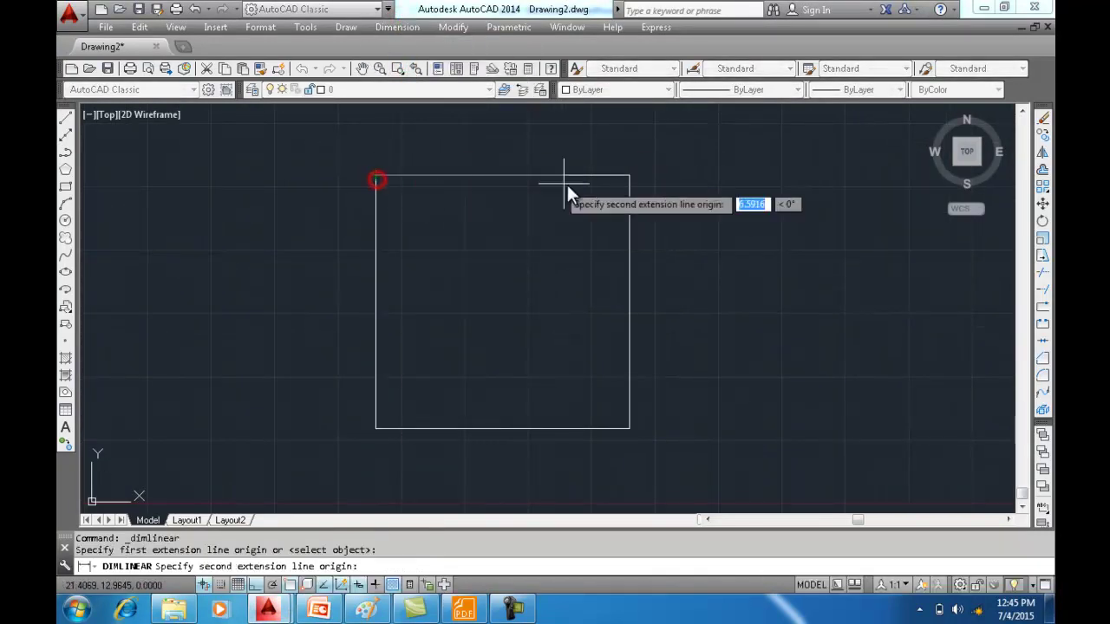
click(629, 176)
click(628, 146)
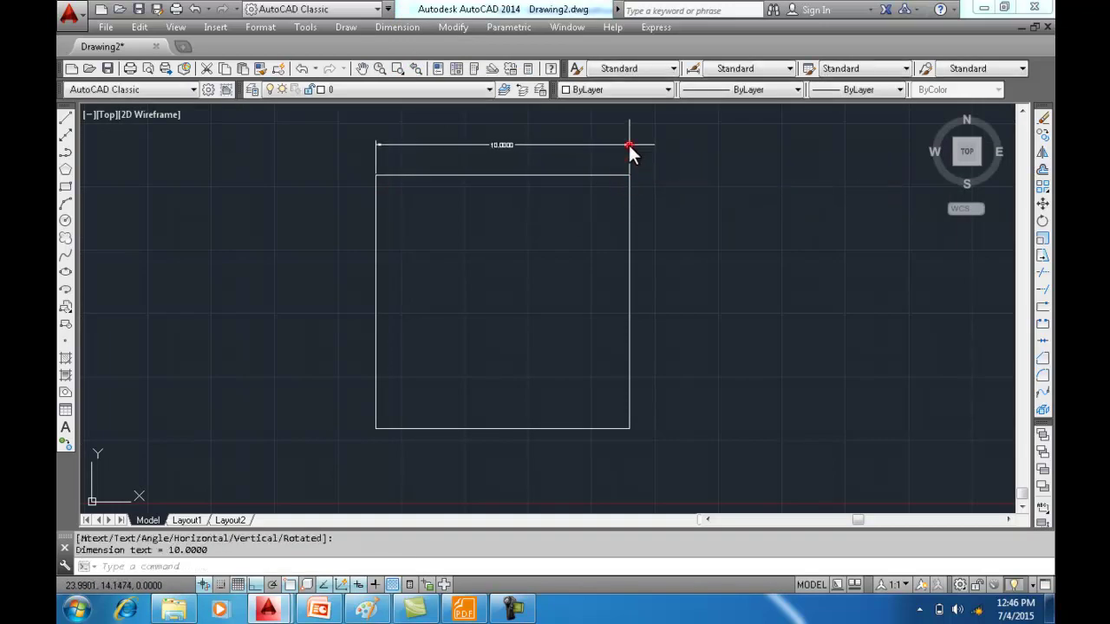
Repeat the linear dimension for the square's right edge, placed to its right (10.0000)
right_click(776, 147)
click(815, 159)
scroll(626, 172, up, 5)
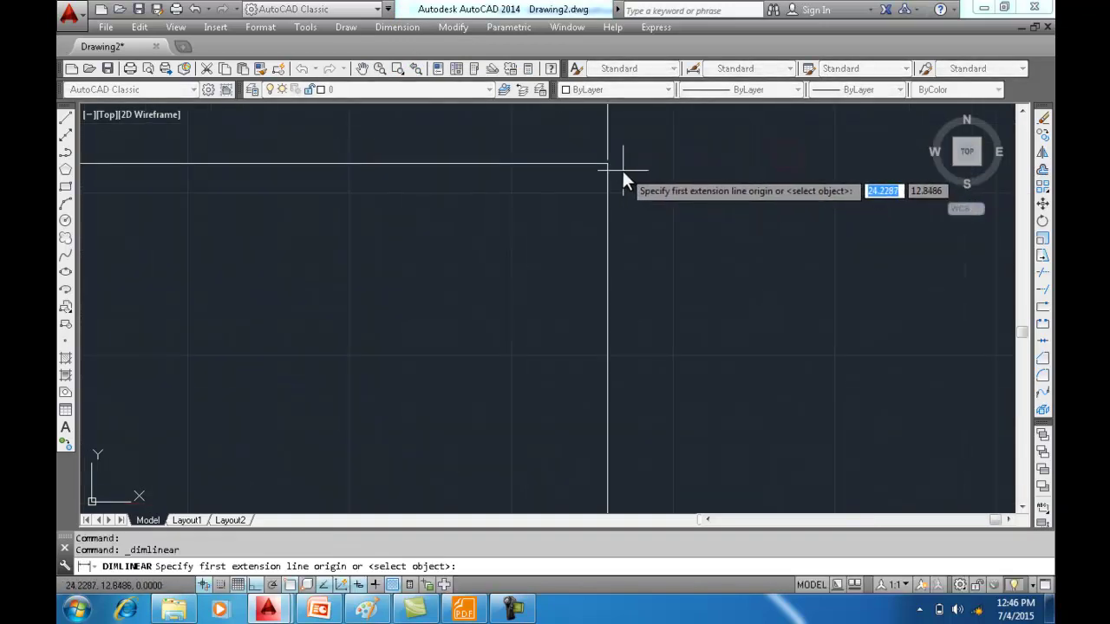
scroll(607, 165, up, 1)
click(601, 156)
scroll(604, 167, down, 7)
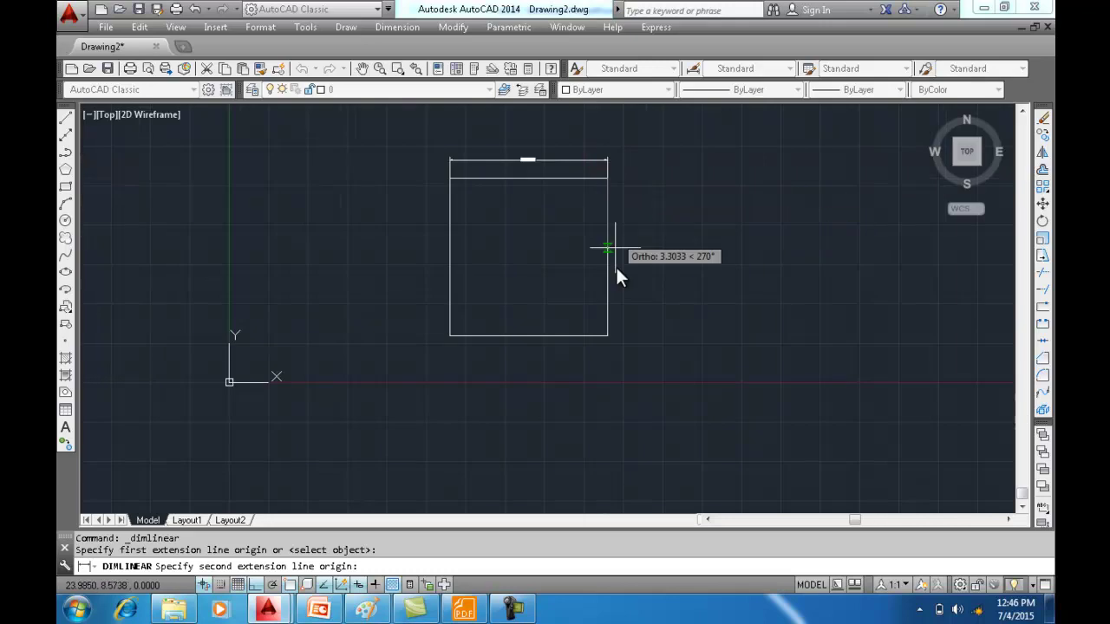
click(610, 337)
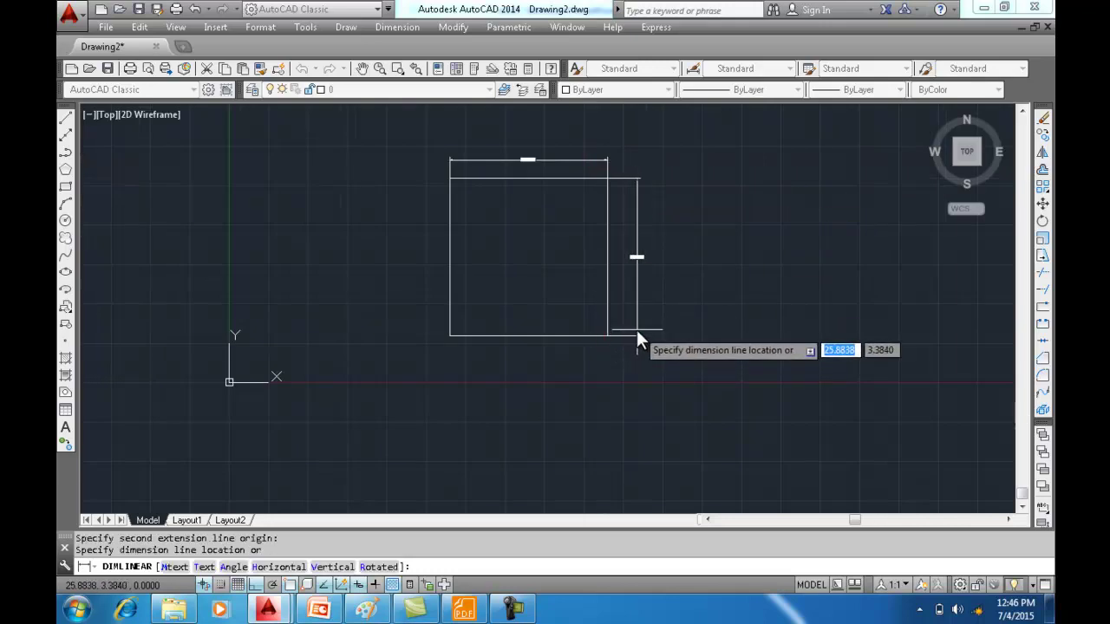
click(634, 330)
Recenter the square and annotate the tiny dimension texts with circles, an arrow and a note
middle_drag(680, 299, 656, 330)
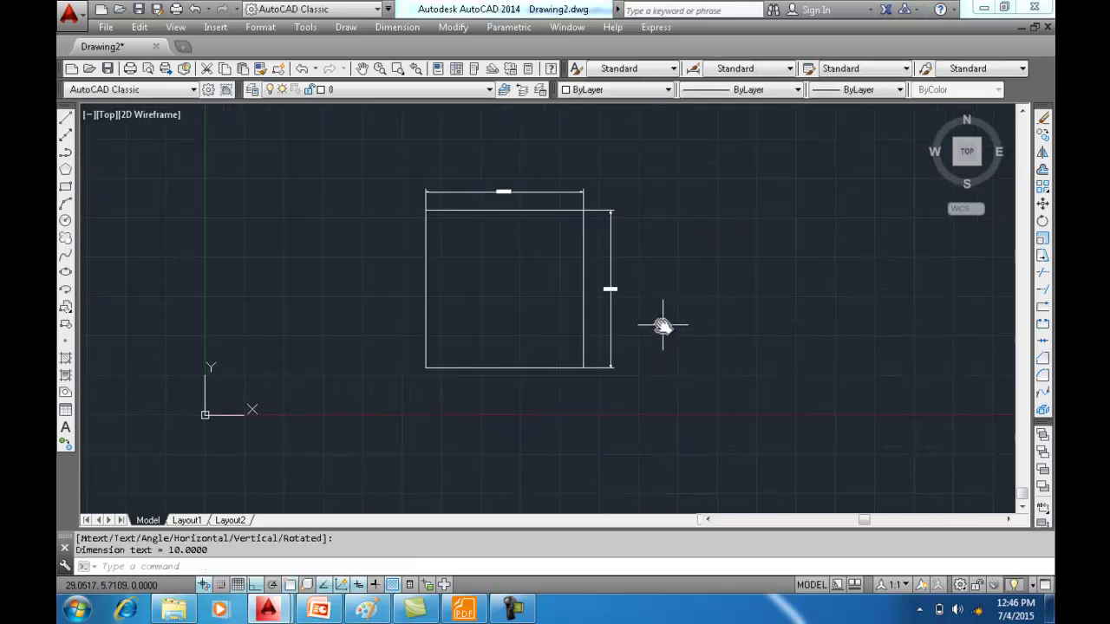
drag(641, 268, 649, 272)
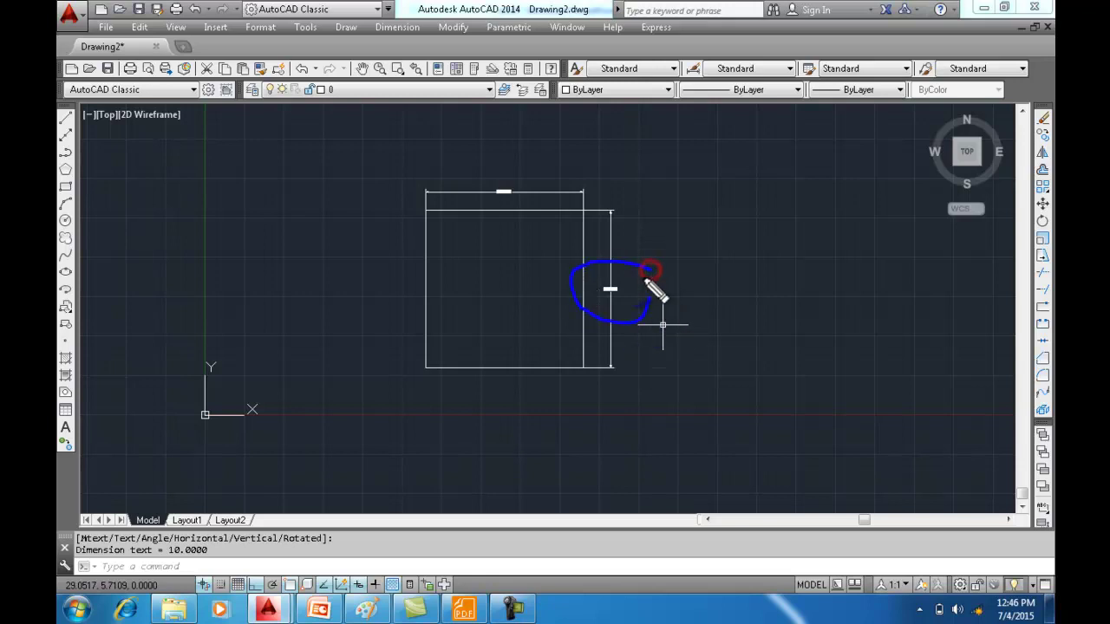
drag(496, 145, 543, 189)
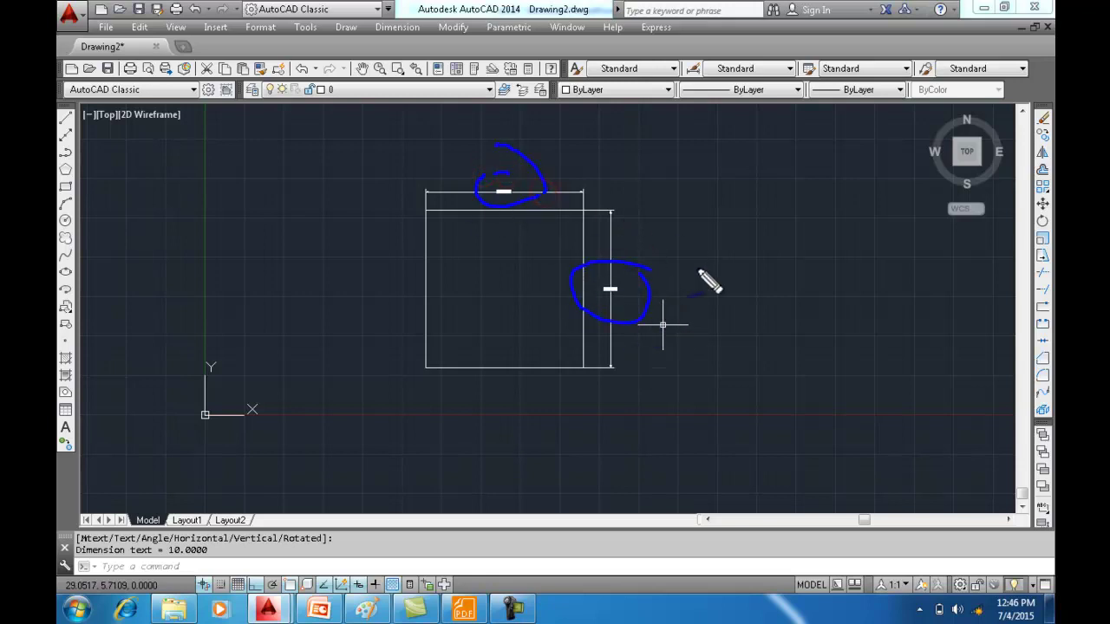
drag(634, 256, 691, 208)
drag(664, 205, 693, 234)
mouse_move(723, 185)
mouse_down()
mouse_move(744, 214)
mouse_move(738, 198)
mouse_move(762, 212)
mouse_up()
mouse_move(835, 203)
mouse_down()
mouse_move(822, 233)
mouse_move(930, 236)
mouse_up()
Clear the annotations and open the Dimension Style Manager with DDIM
key(Escape)
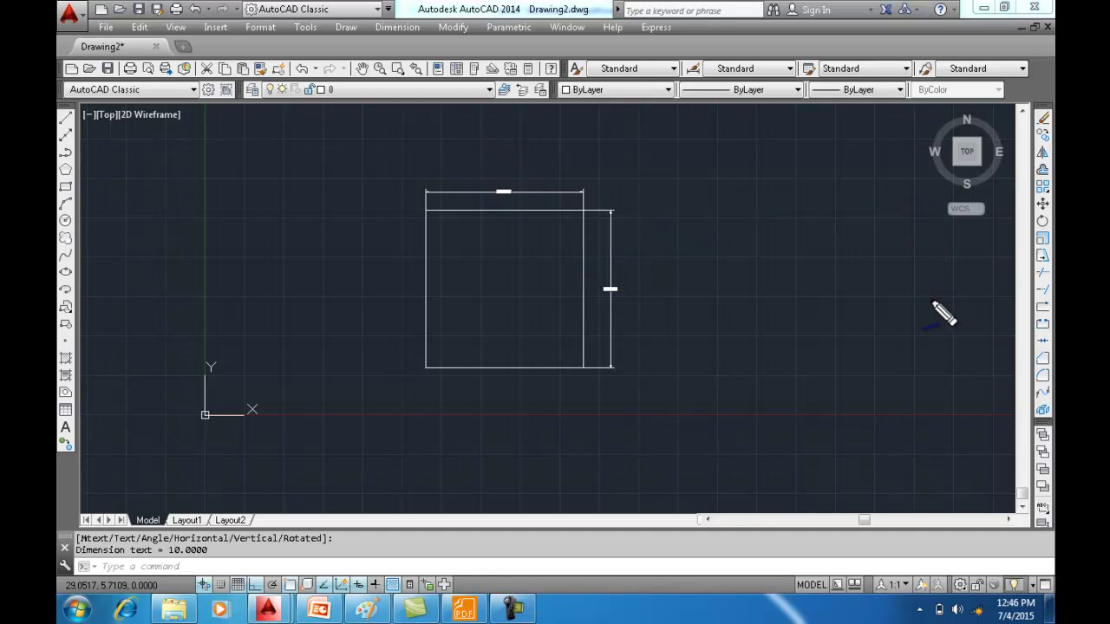
text(ddim)
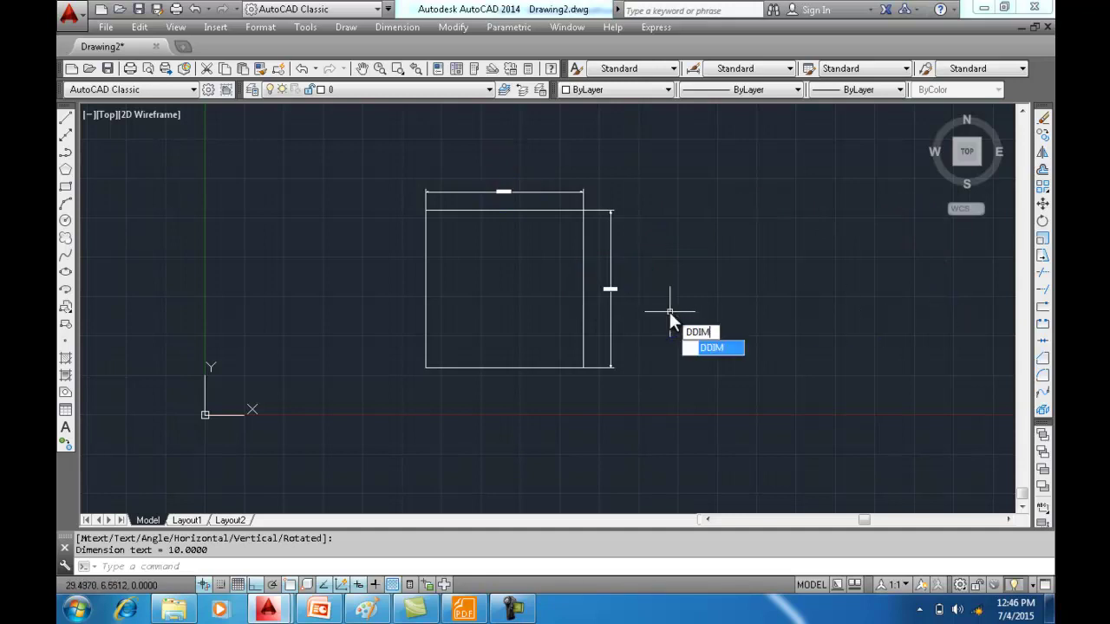
mouse_move(711, 299)
mouse_down()
mouse_move(729, 373)
mouse_move(711, 301)
mouse_up()
key(Return)
text(ddim)
key(Return)
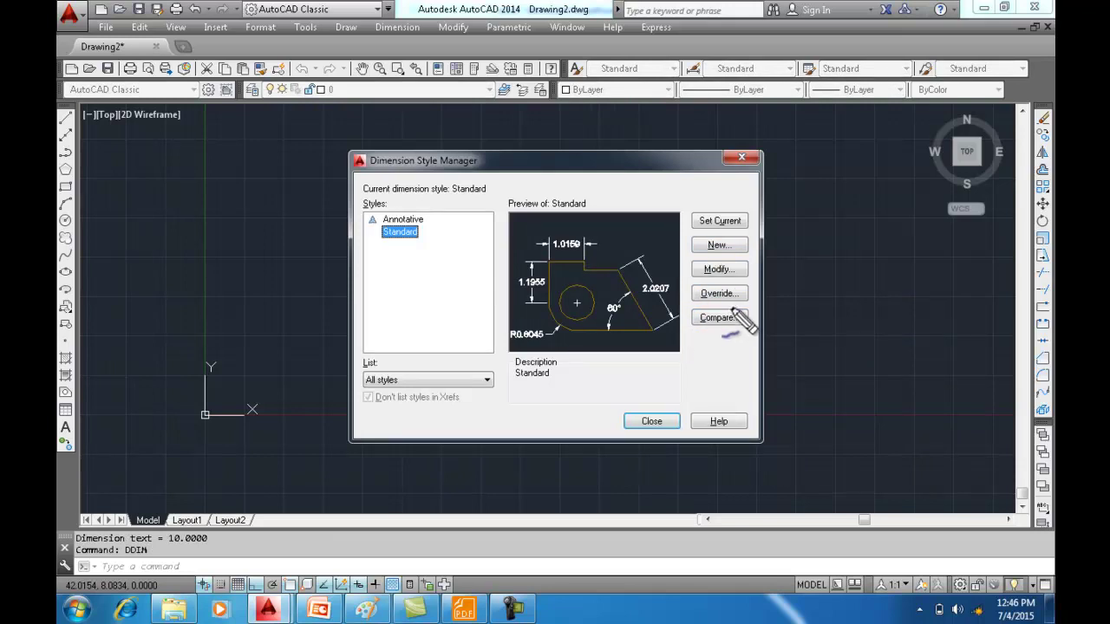
Point out the Modify, New, Set Current, Override and Compare options, then clear the marks
mouse_move(739, 271)
mouse_down()
mouse_move(803, 281)
mouse_move(832, 306)
mouse_up()
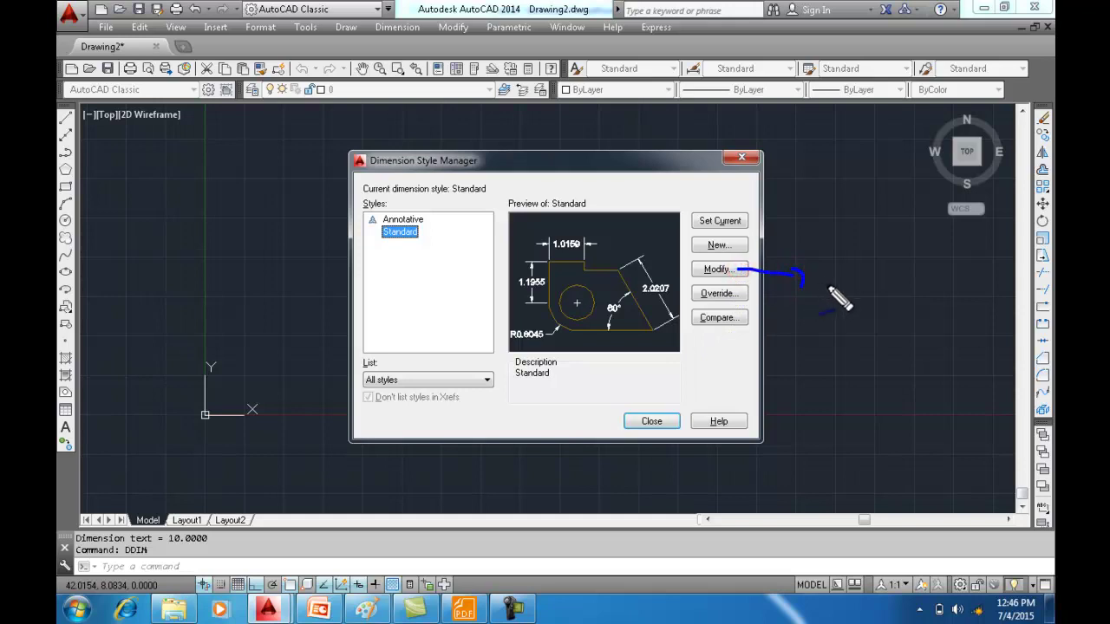
drag(737, 246, 799, 254)
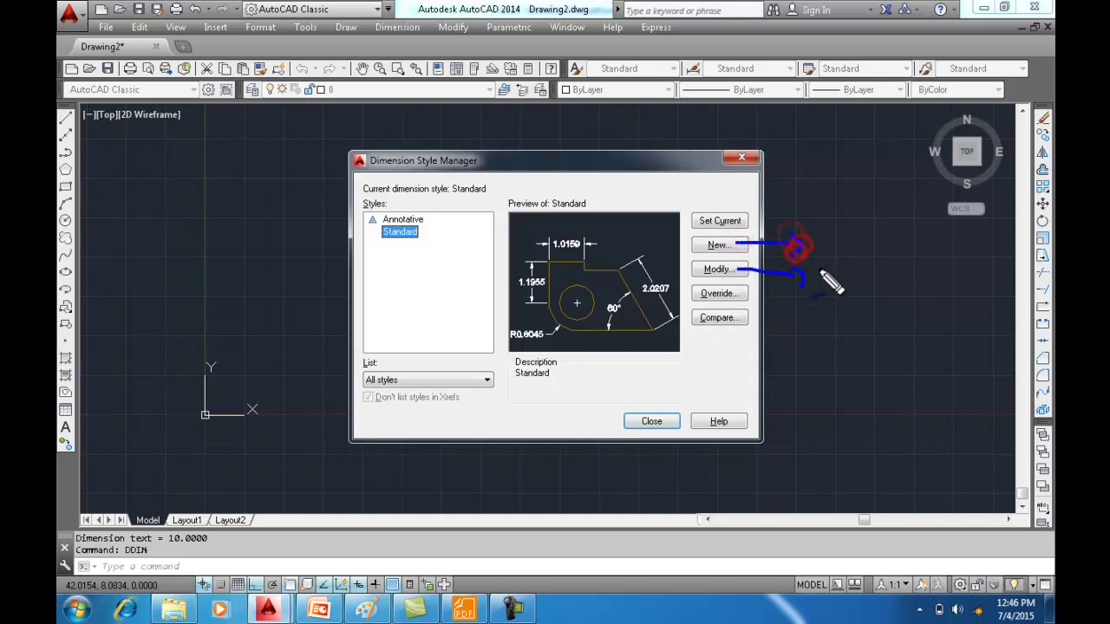
drag(745, 222, 821, 227)
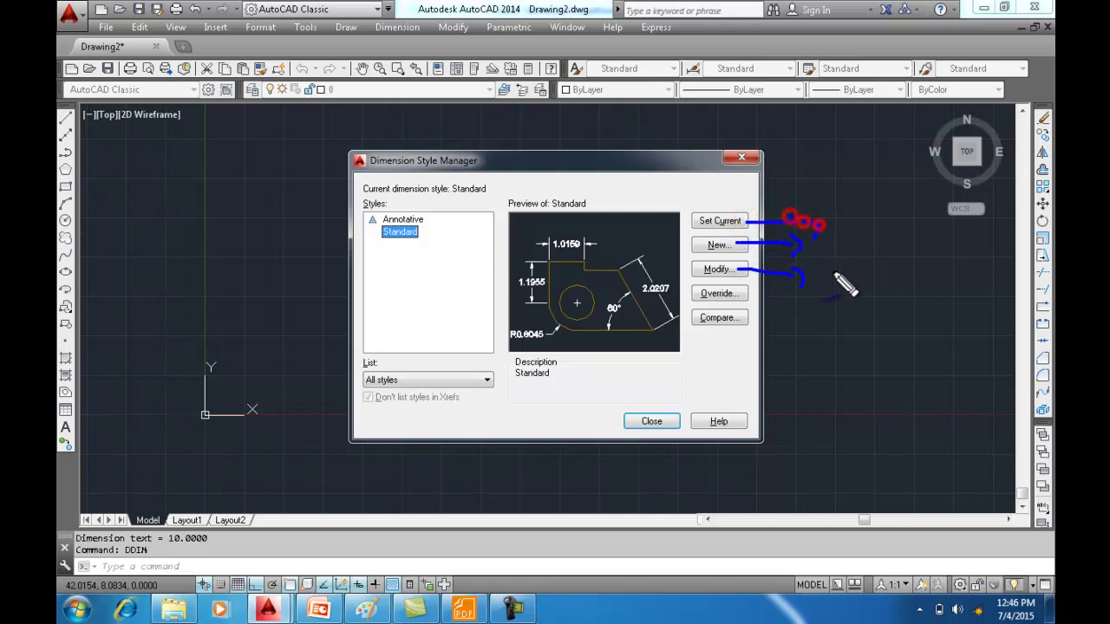
drag(753, 295, 817, 298)
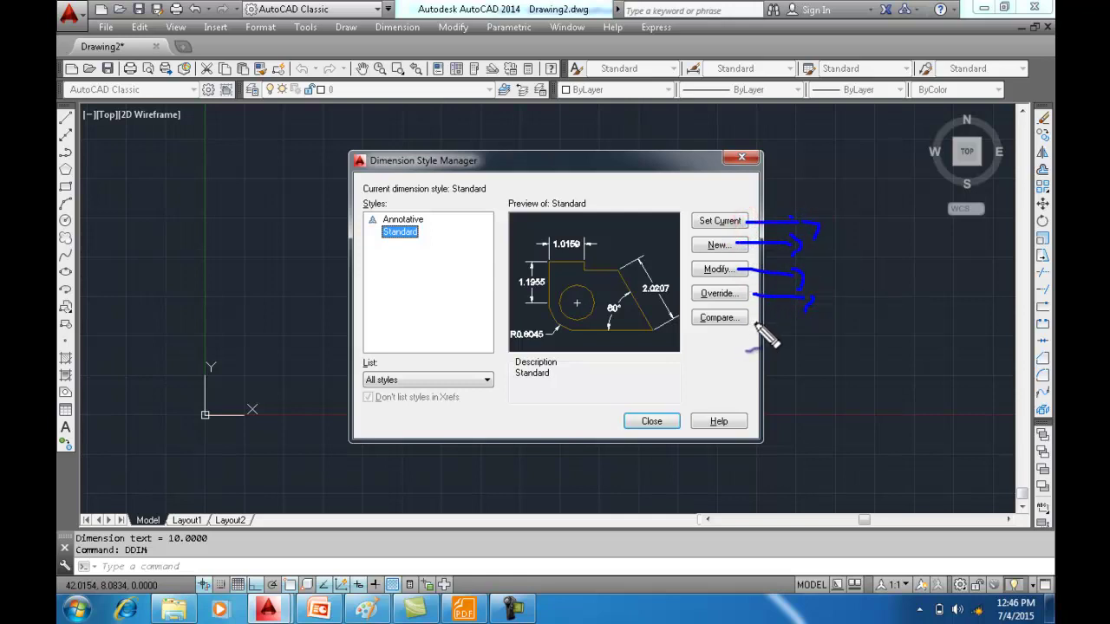
drag(751, 324, 802, 333)
key(Escape)
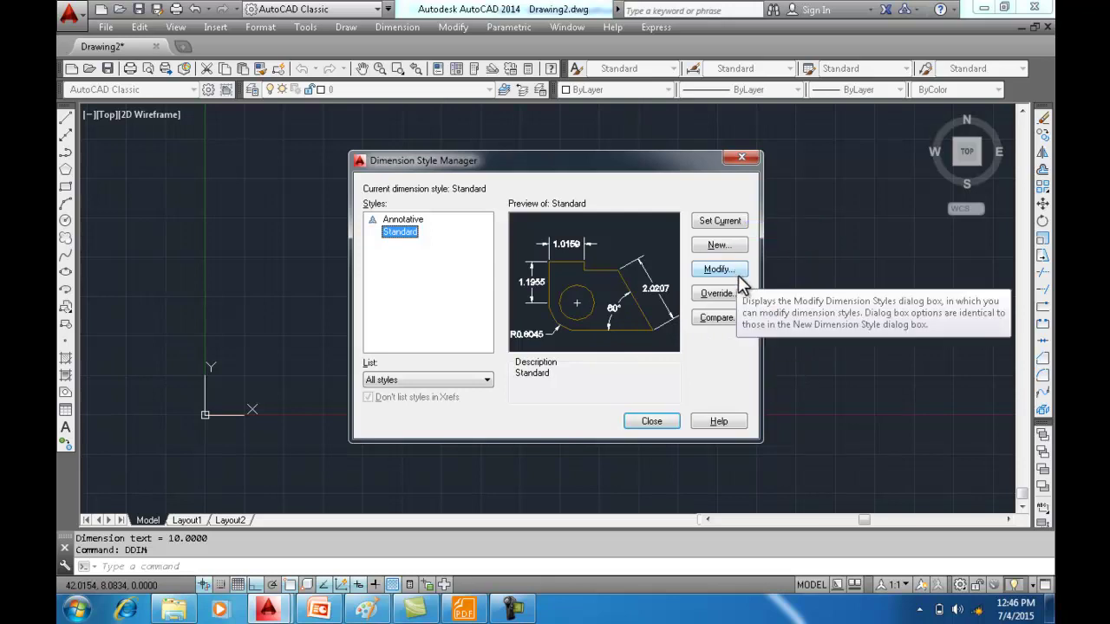
Change the Standard style's text height from 0.1800 to 0.5 and confirm
click(740, 274)
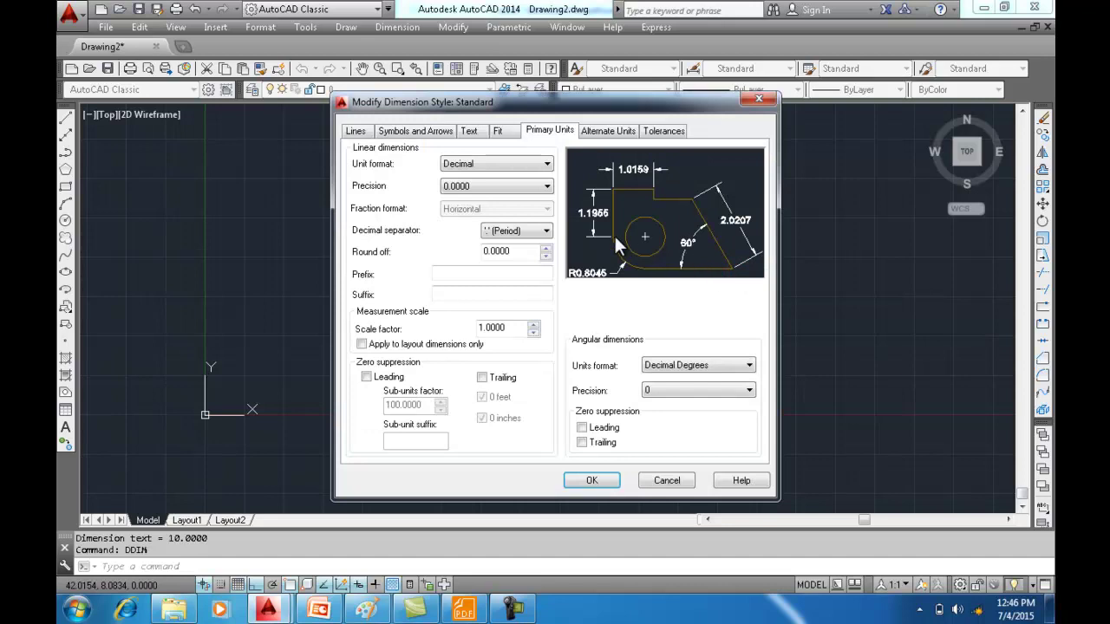
click(473, 132)
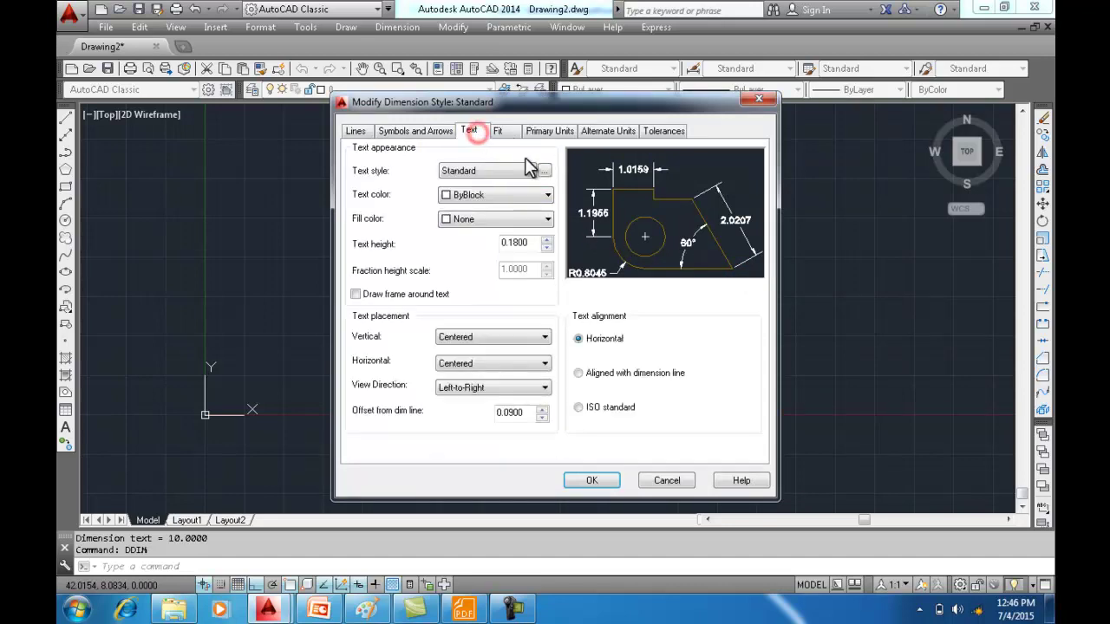
drag(535, 253, 548, 236)
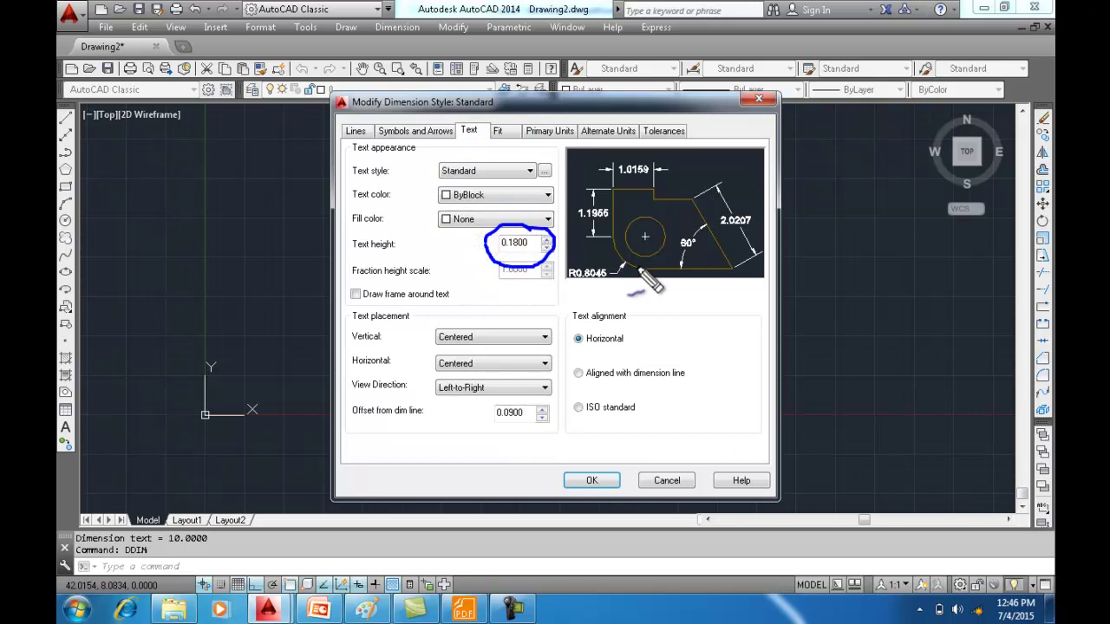
double_click(532, 243)
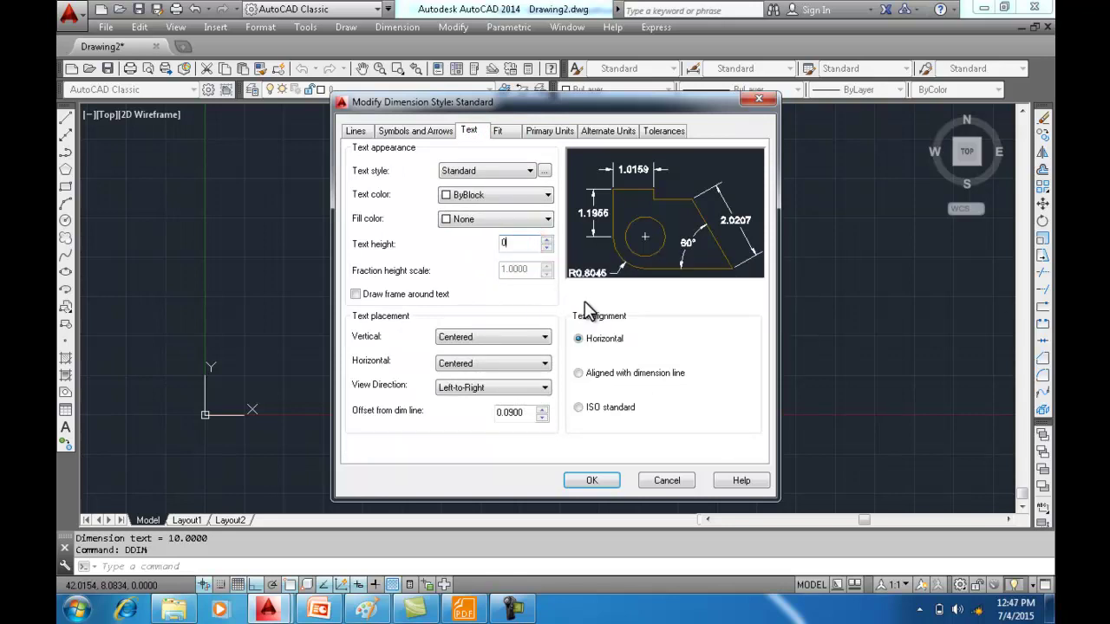
text(.5)
click(612, 479)
Close the style manager, mark up both 10.0000 dimensions with a note, then clear the markup
click(649, 422)
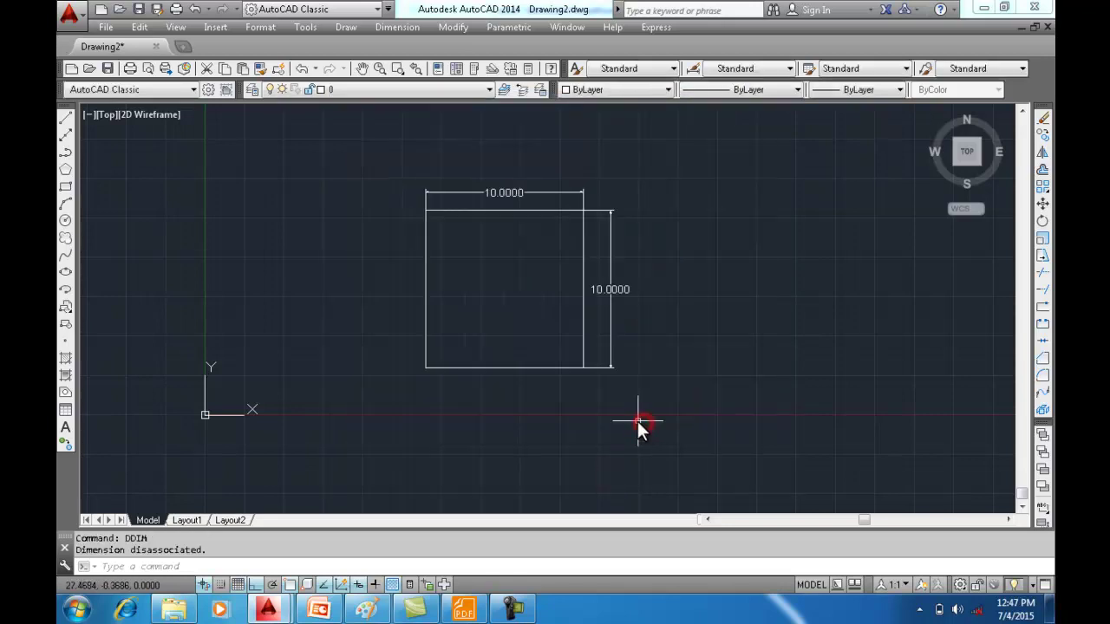
mouse_move(652, 280)
mouse_down()
mouse_move(603, 274)
mouse_move(661, 292)
mouse_up()
drag(516, 191, 520, 196)
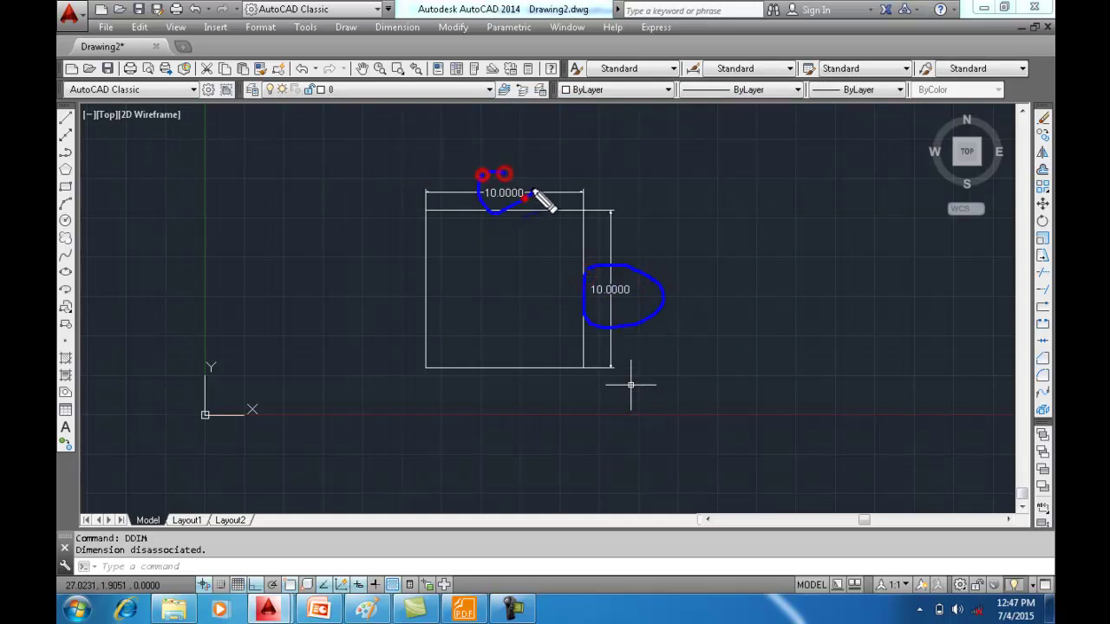
mouse_move(701, 263)
mouse_down()
mouse_move(713, 268)
mouse_move(751, 243)
mouse_move(769, 274)
mouse_move(835, 254)
mouse_move(853, 268)
mouse_move(867, 260)
mouse_up()
key(Escape)
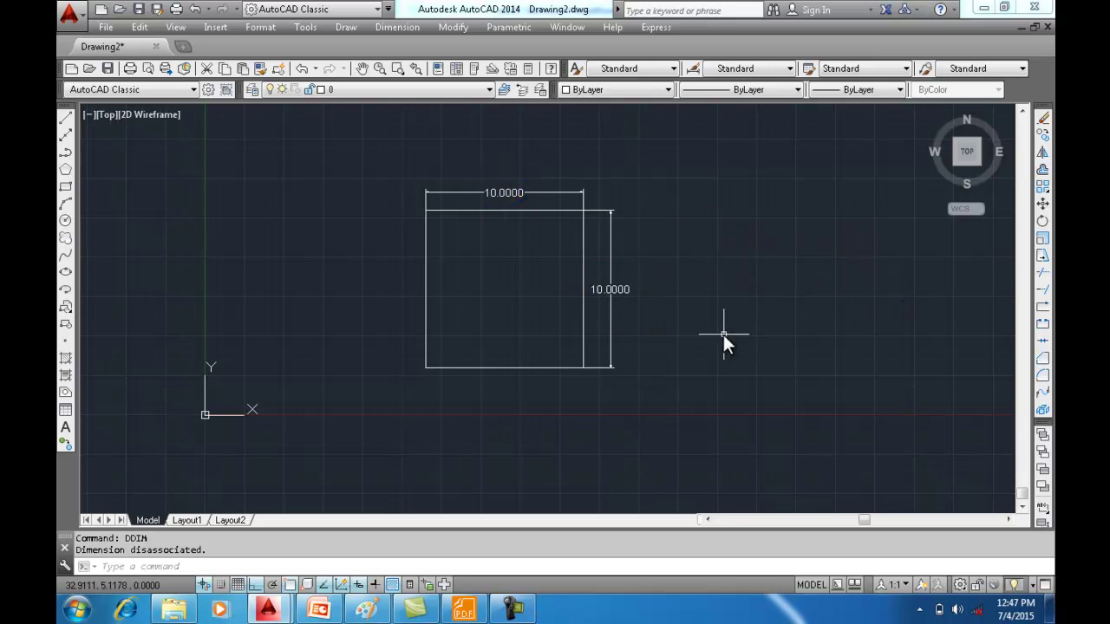
Set the Standard style's primary-unit precision to 0 via DDIM and close the manager
text(ddim)
key(Return)
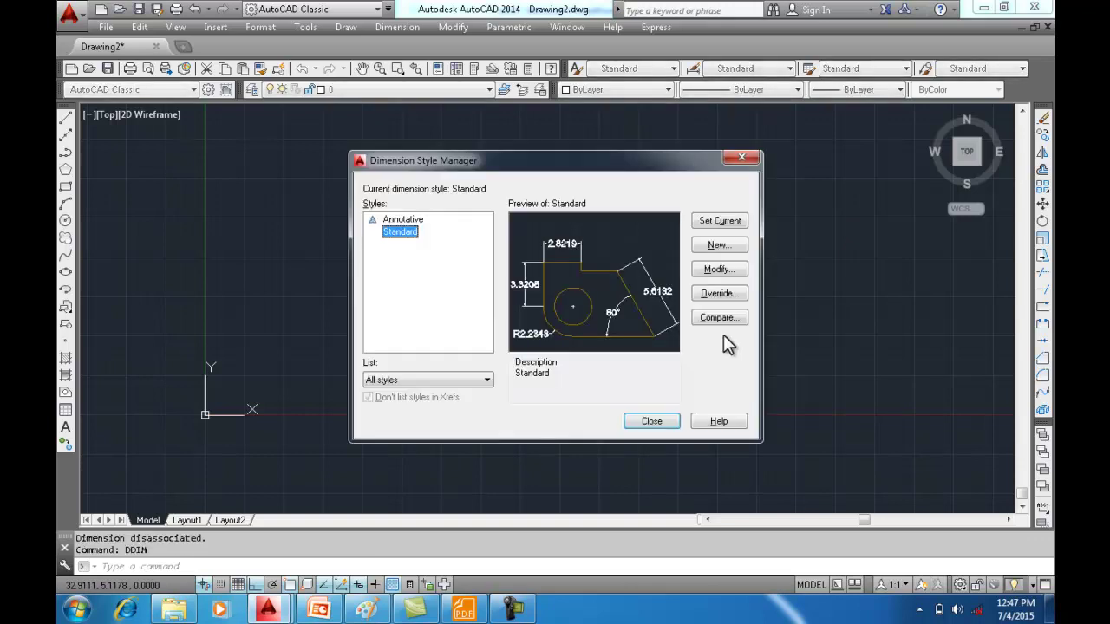
click(725, 270)
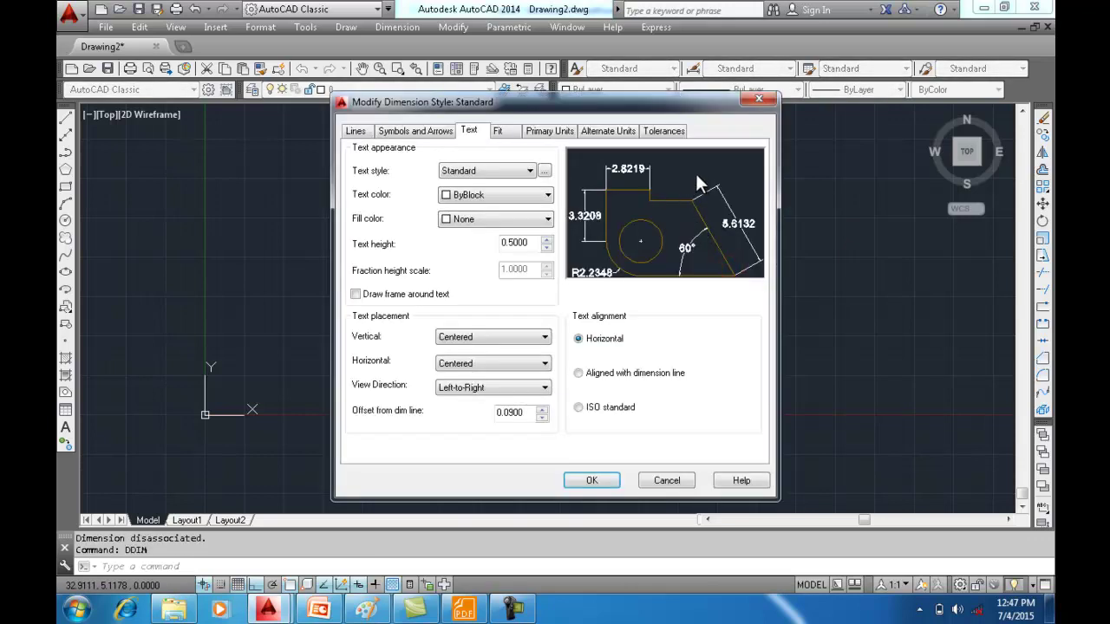
click(674, 480)
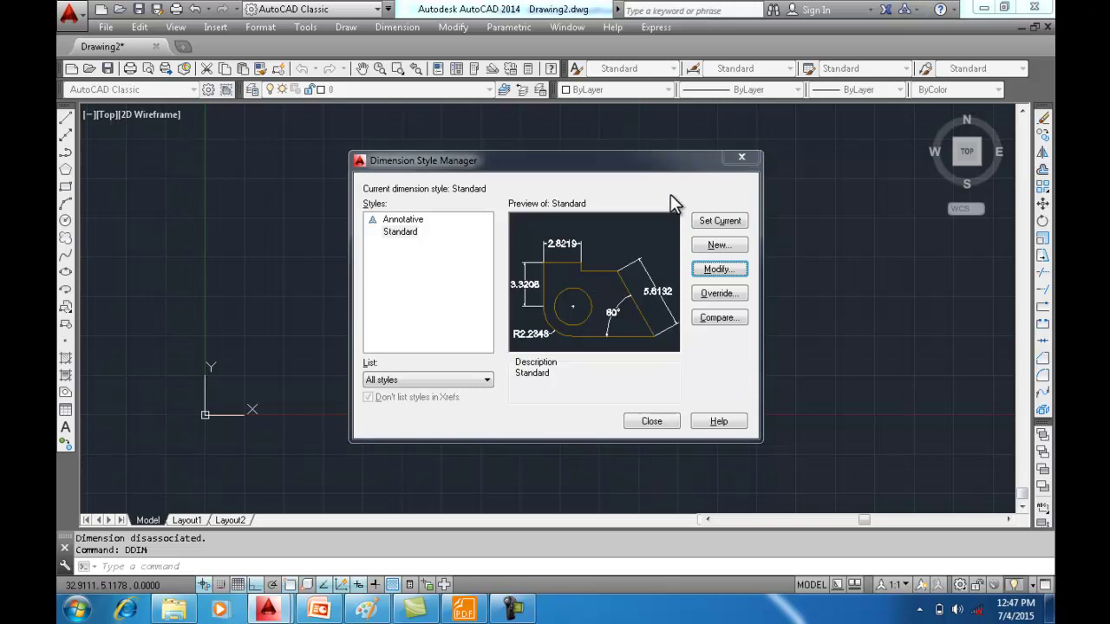
click(720, 269)
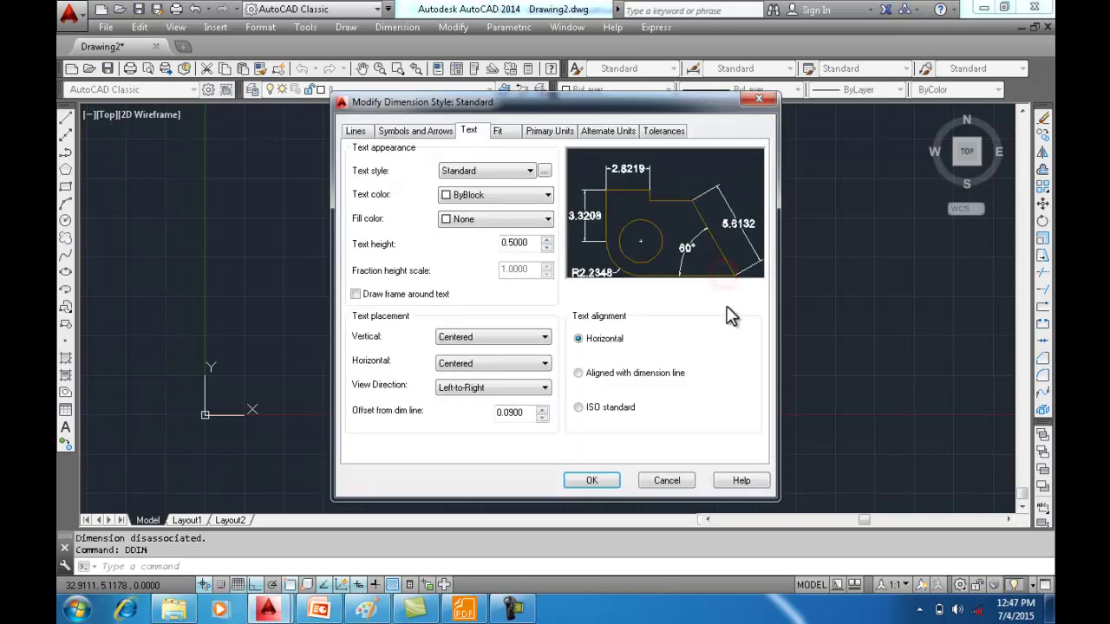
click(550, 131)
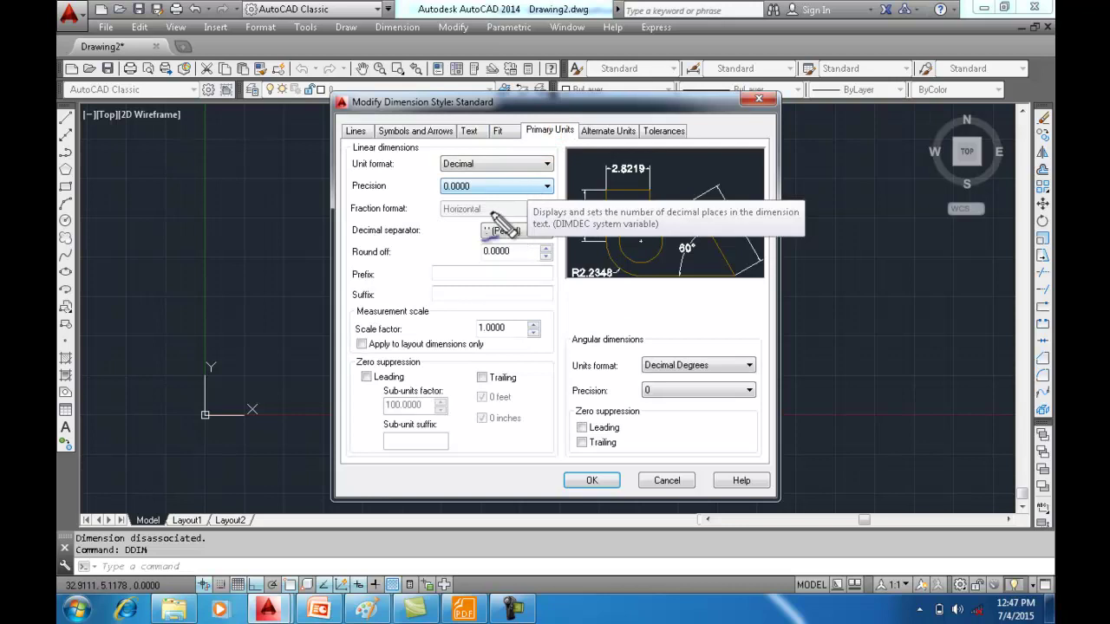
drag(482, 177, 501, 191)
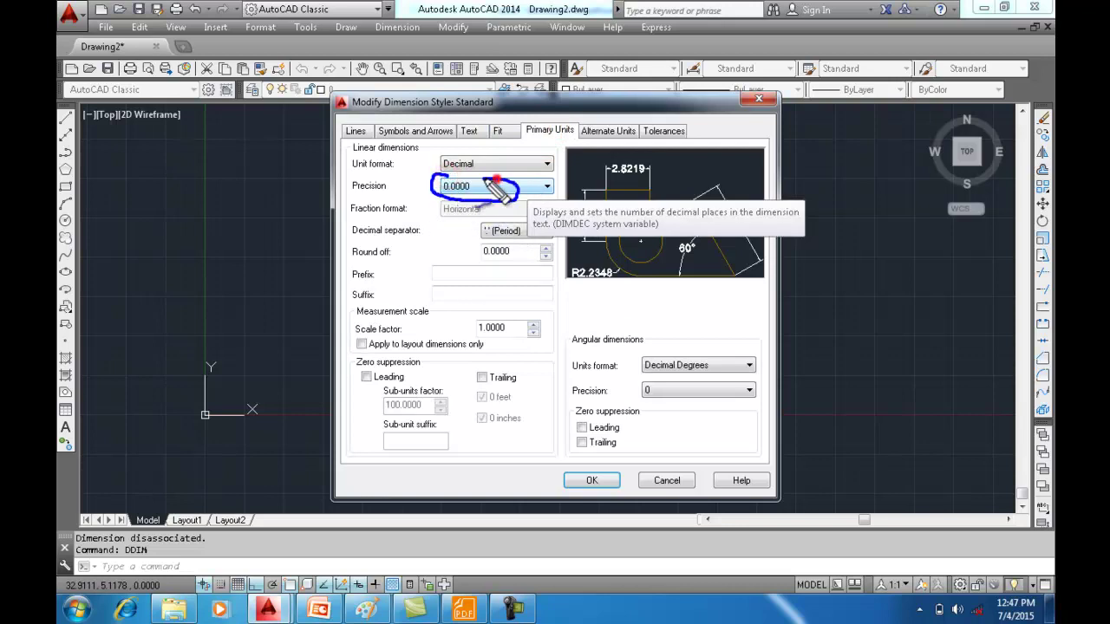
click(546, 183)
click(502, 198)
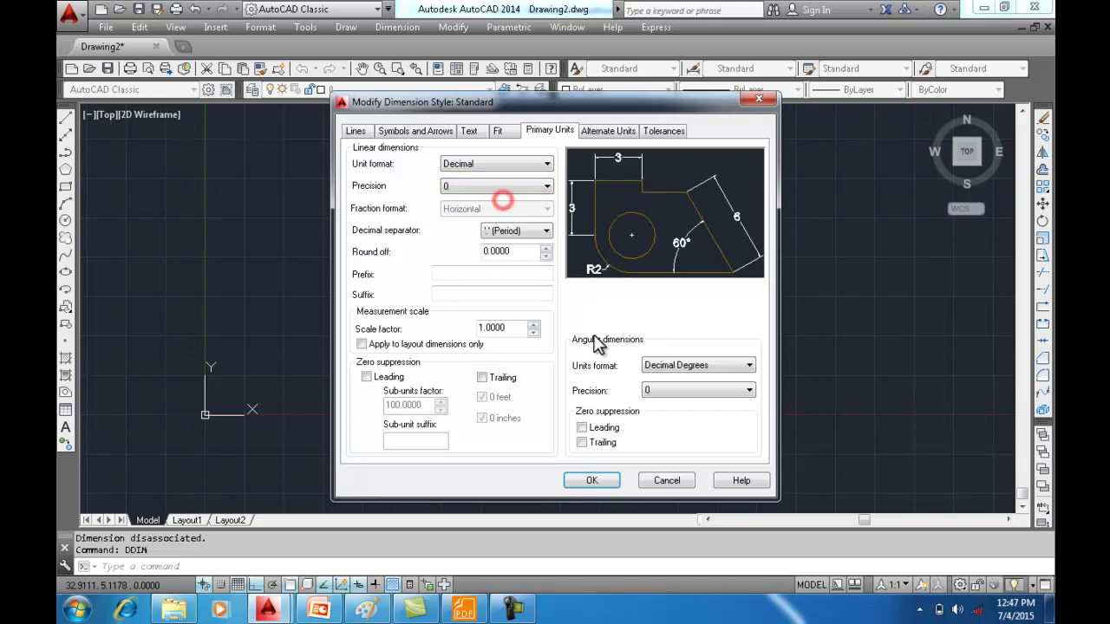
click(614, 473)
click(649, 421)
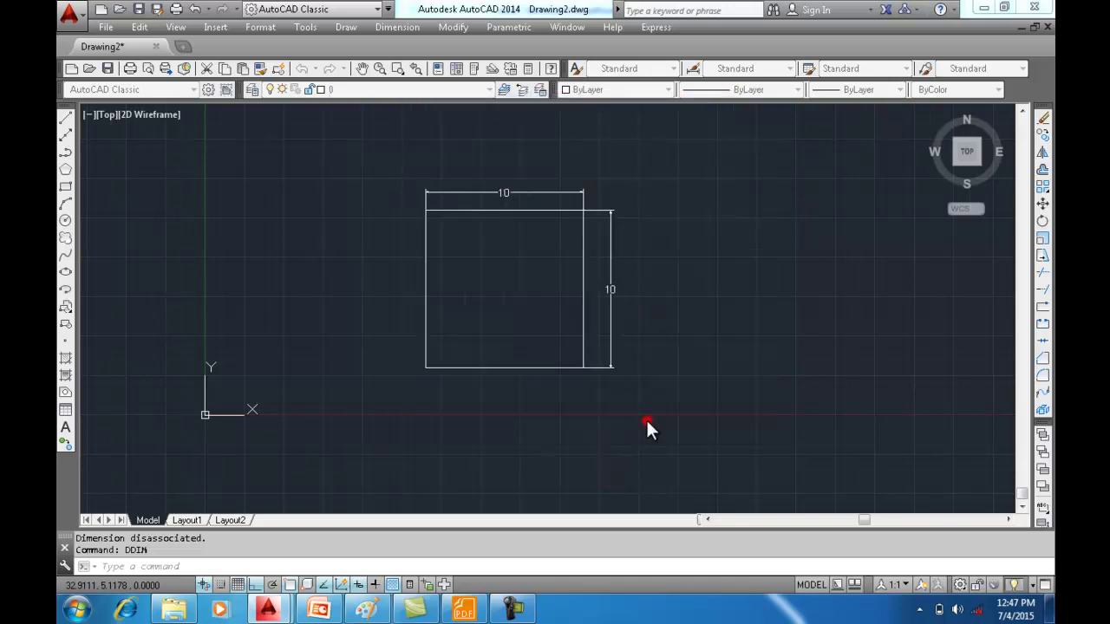
scroll(607, 319, up, 3)
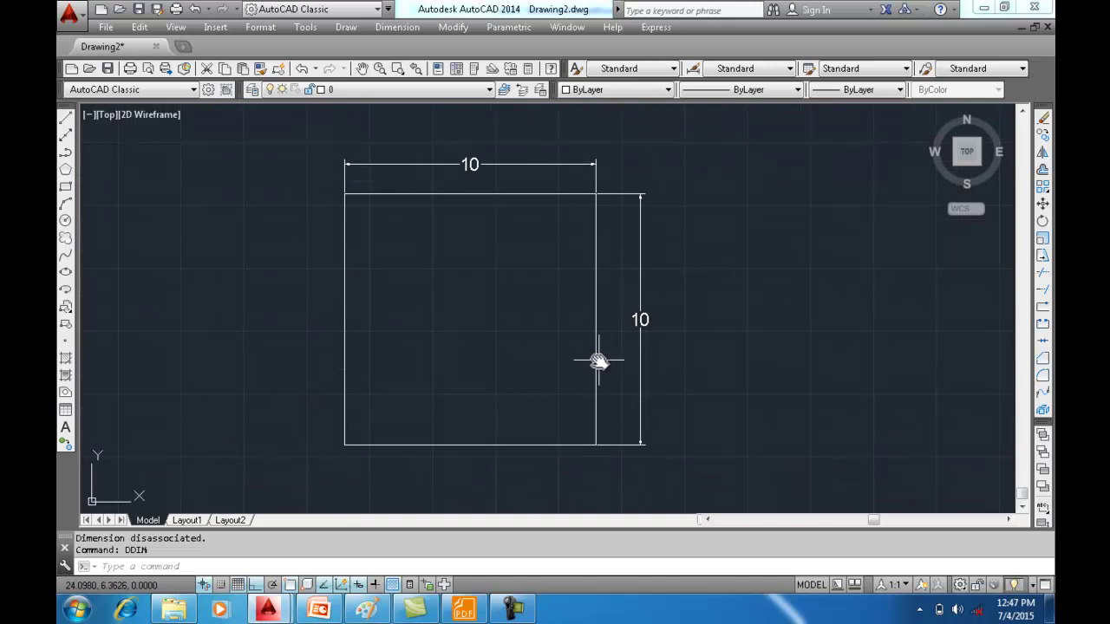
Mark the two 10 dimensions, clear the marks, and reopen the Dimension Style Manager
mouse_move(657, 321)
mouse_down()
mouse_move(662, 355)
mouse_move(666, 314)
mouse_up()
mouse_move(491, 161)
mouse_down()
mouse_move(478, 181)
mouse_move(484, 139)
mouse_up()
key(Escape)
text(dim)
key(Return)
Review the Standard style's text settings: ByBlock colour, fill None, 0.5000 height
click(722, 269)
click(469, 130)
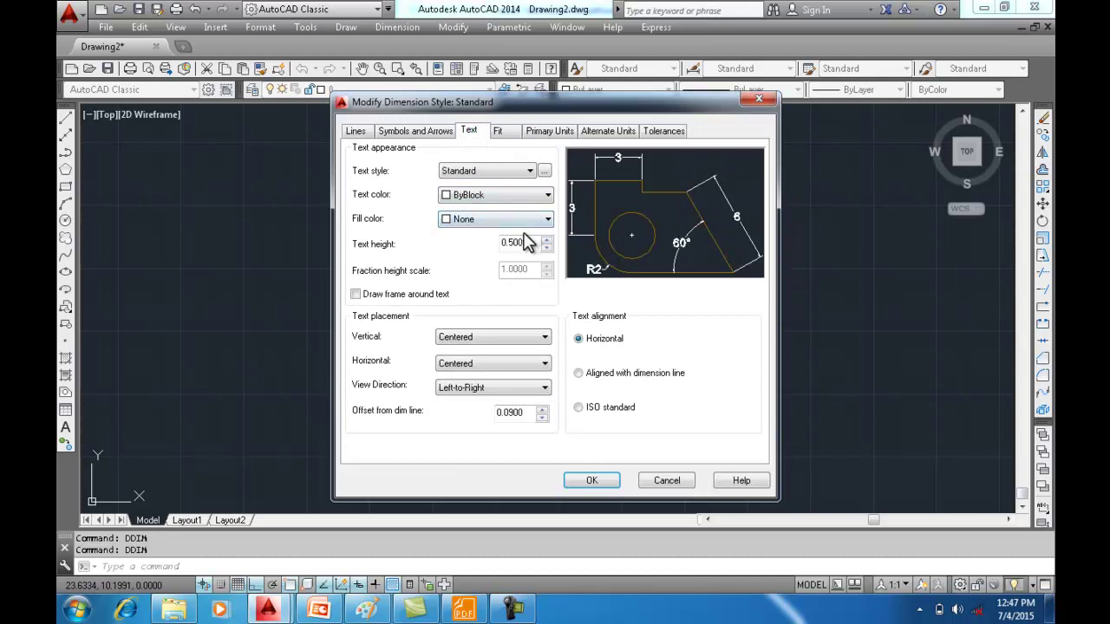
mouse_move(460, 184)
mouse_down()
mouse_move(490, 198)
mouse_move(460, 204)
mouse_move(473, 234)
mouse_up()
drag(523, 271, 539, 268)
drag(524, 230, 555, 260)
drag(548, 306, 565, 302)
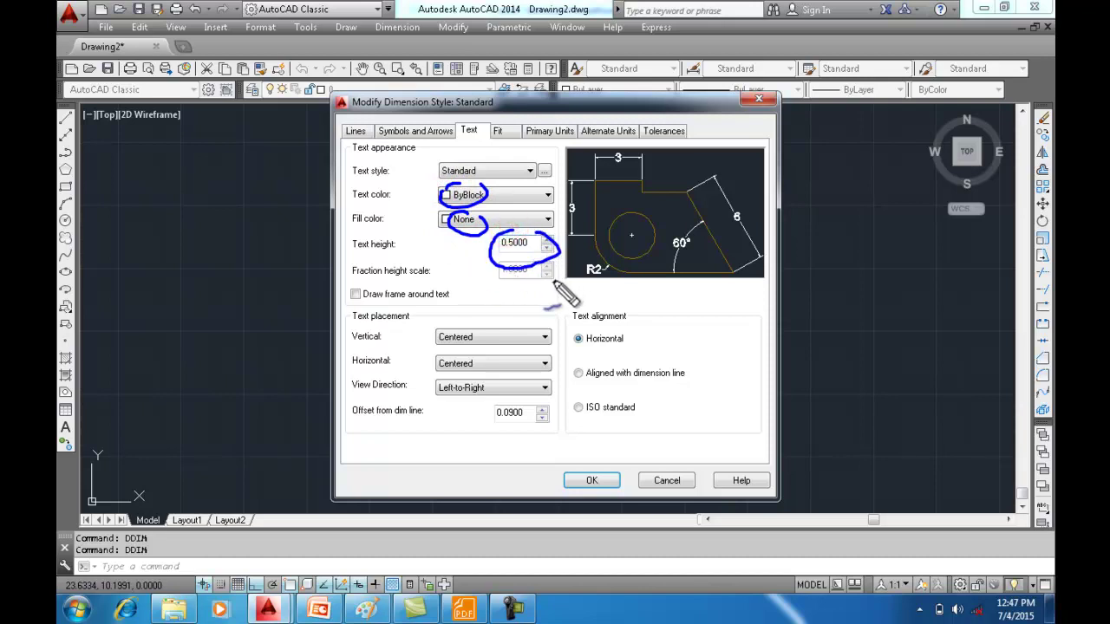
On Symbols and Arrows, highlight the first, second and leader arrowhead settings
key(Escape)
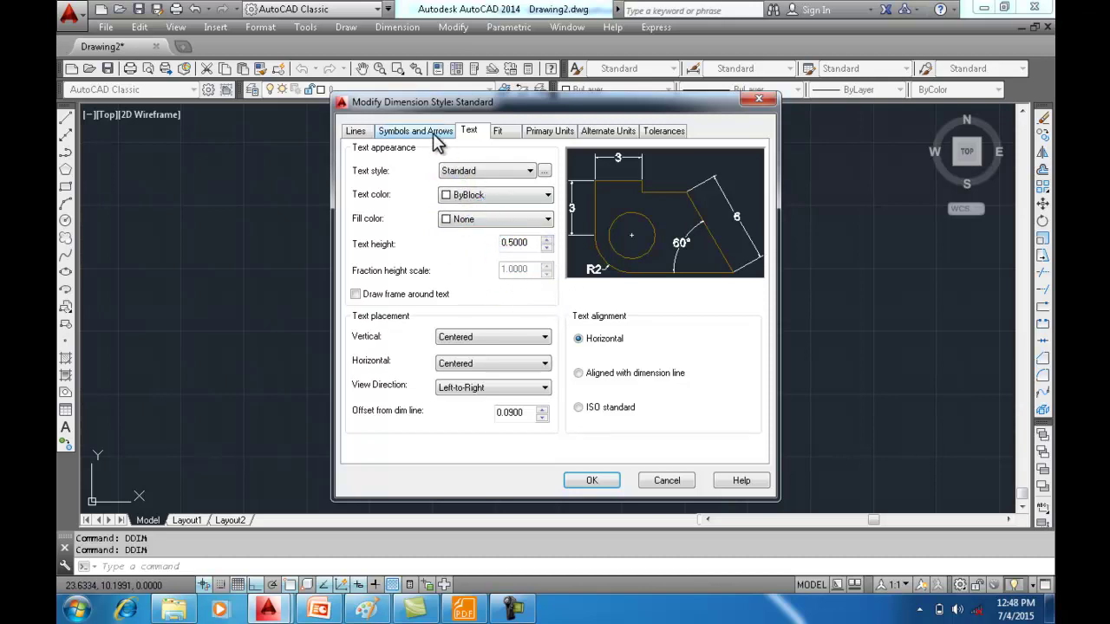
click(434, 132)
drag(473, 210, 493, 205)
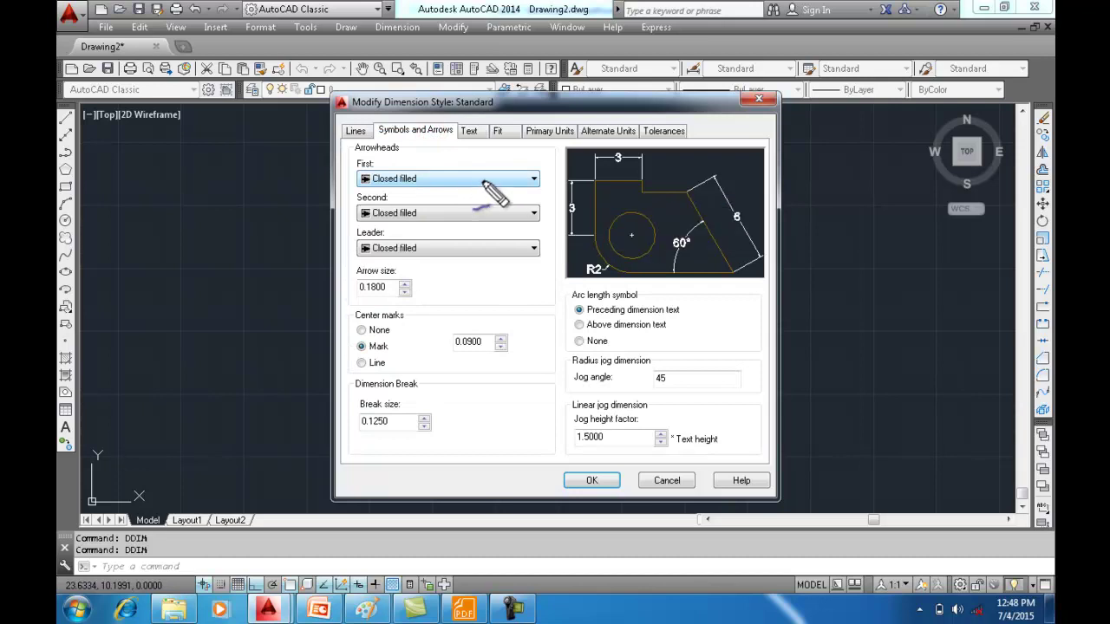
drag(414, 179, 477, 170)
drag(425, 211, 470, 208)
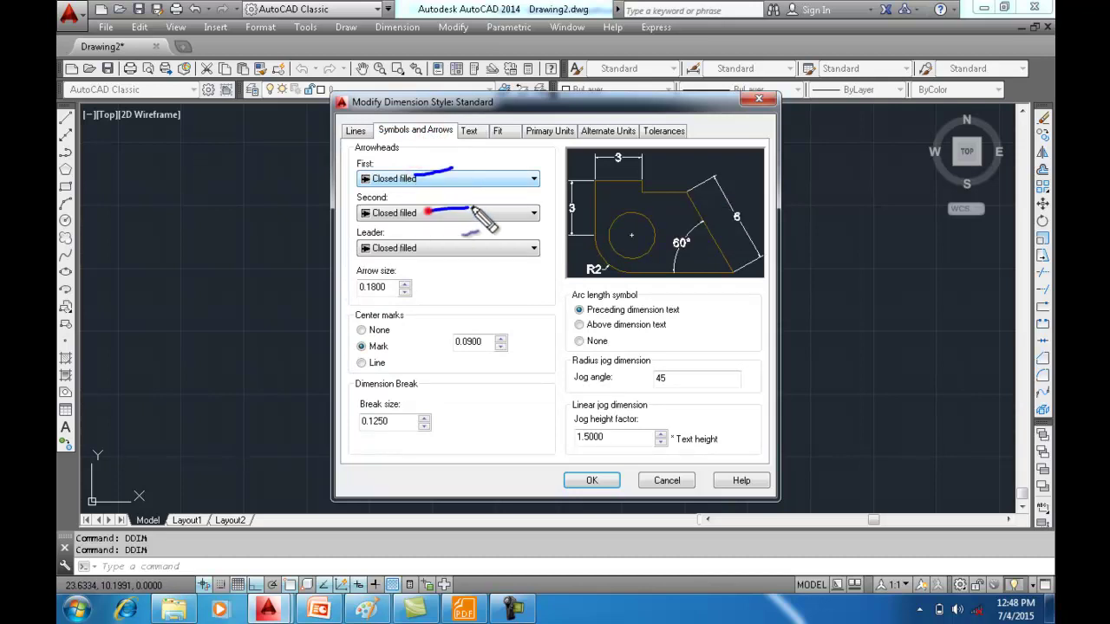
drag(435, 248, 465, 240)
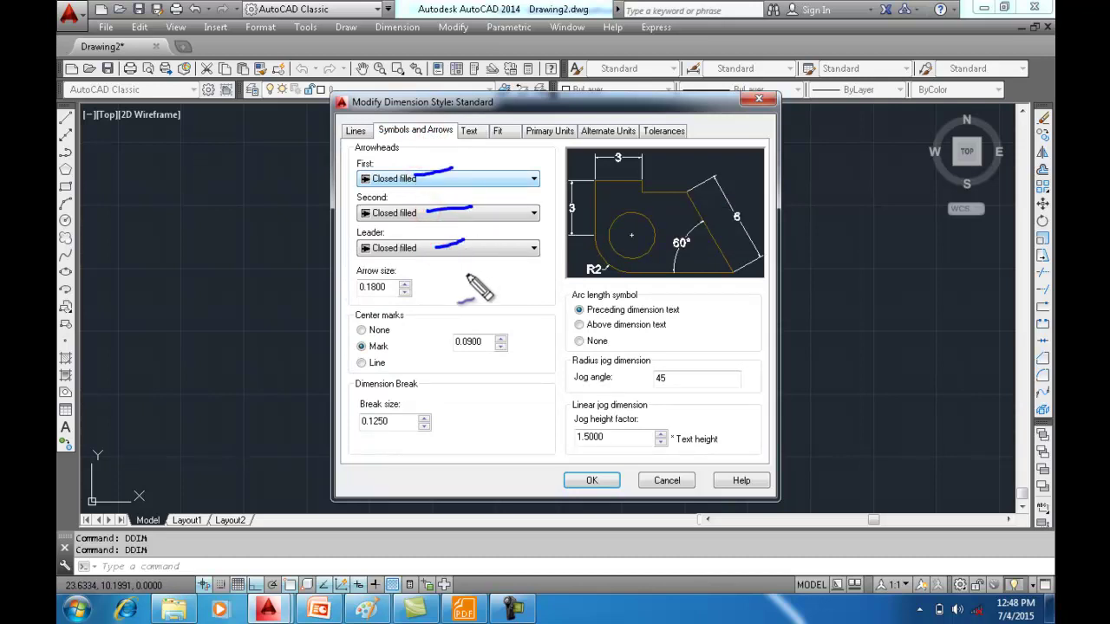
Set the arrowheads to Dot with arrow size 0.3 and confirm
click(521, 180)
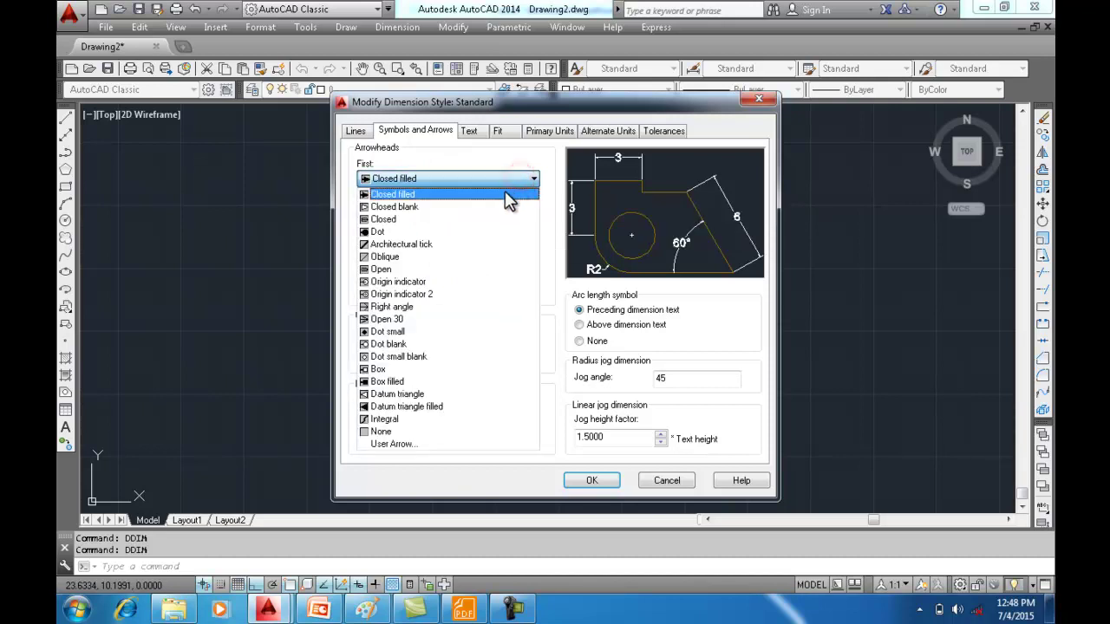
click(471, 231)
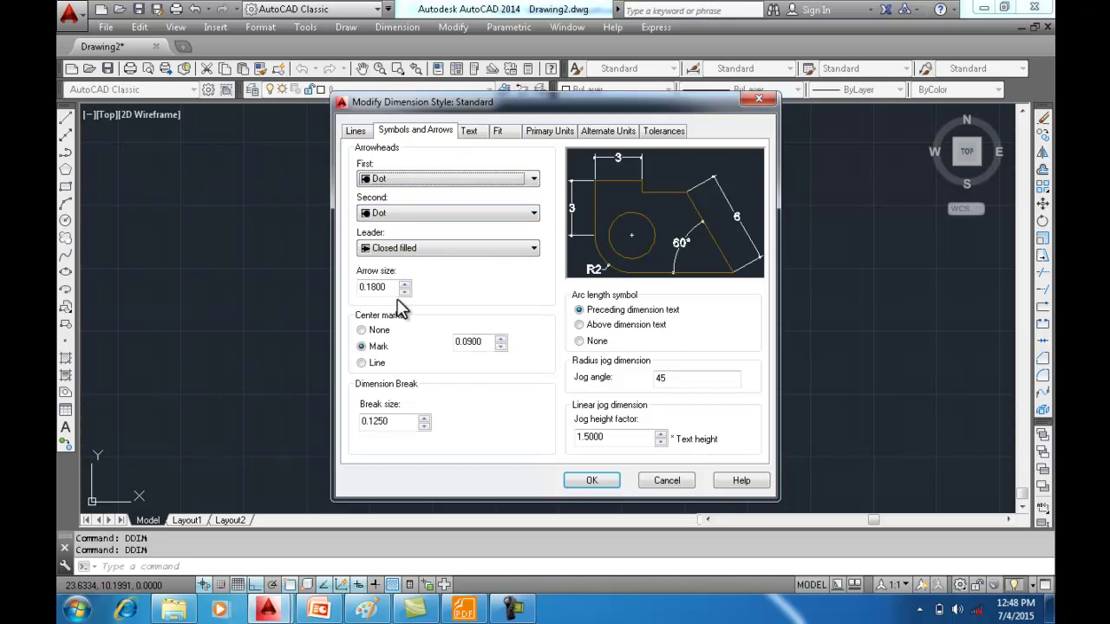
drag(399, 287, 366, 287)
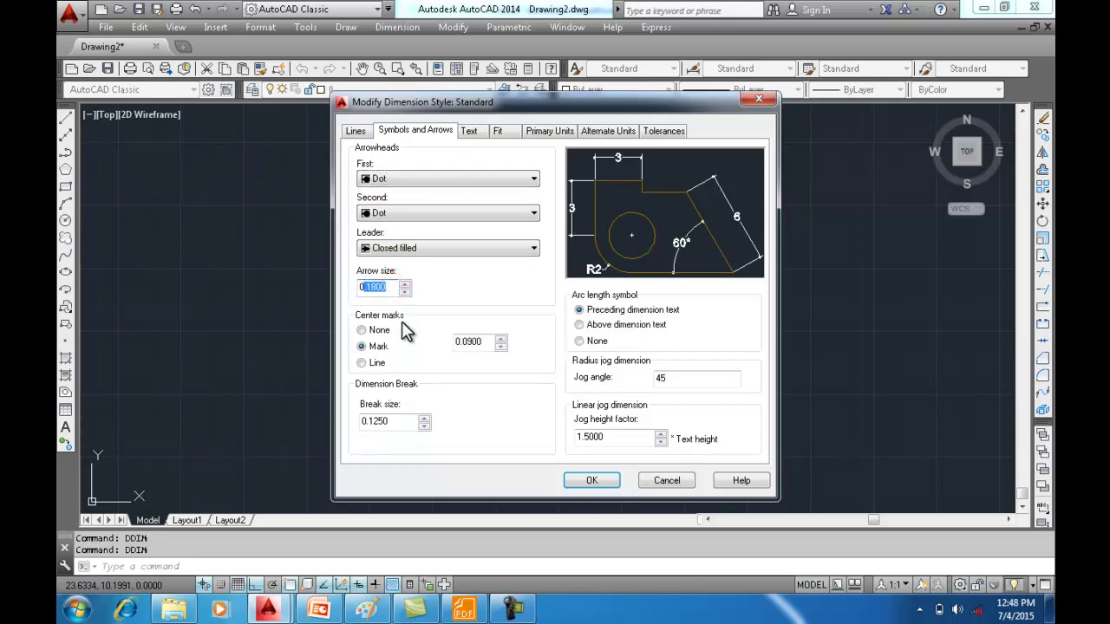
key(BackSpace)
click(606, 483)
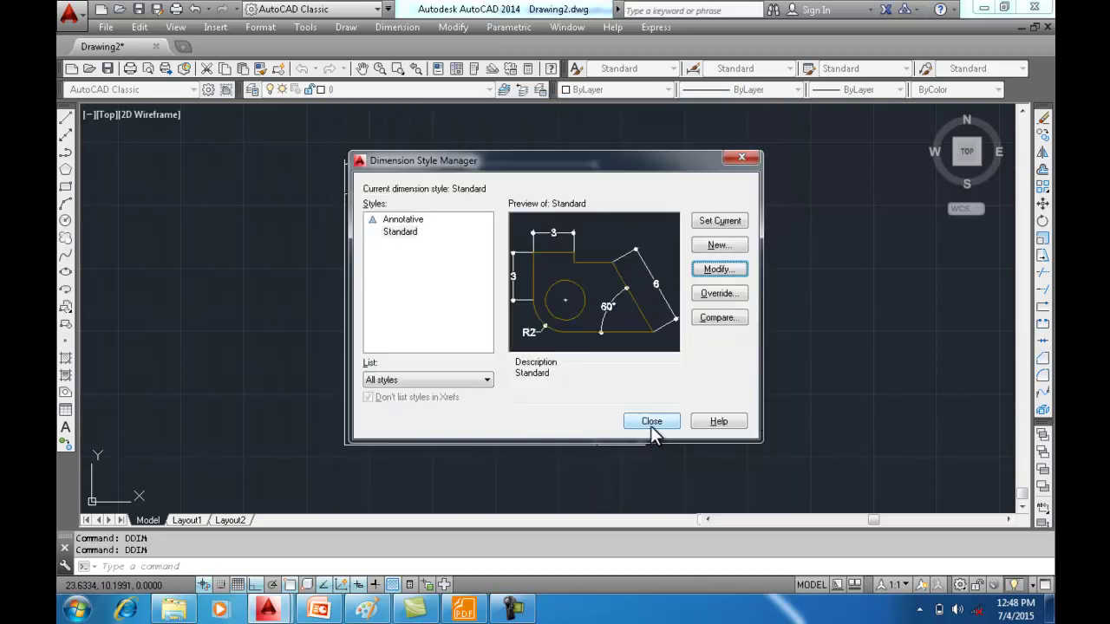
click(650, 423)
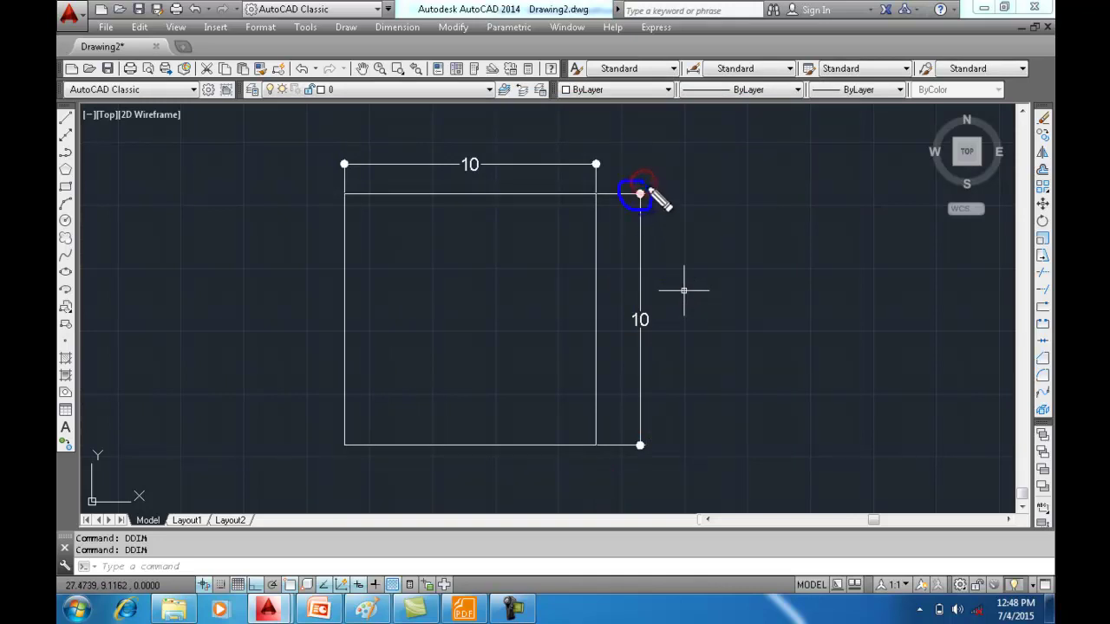
drag(660, 440, 659, 437)
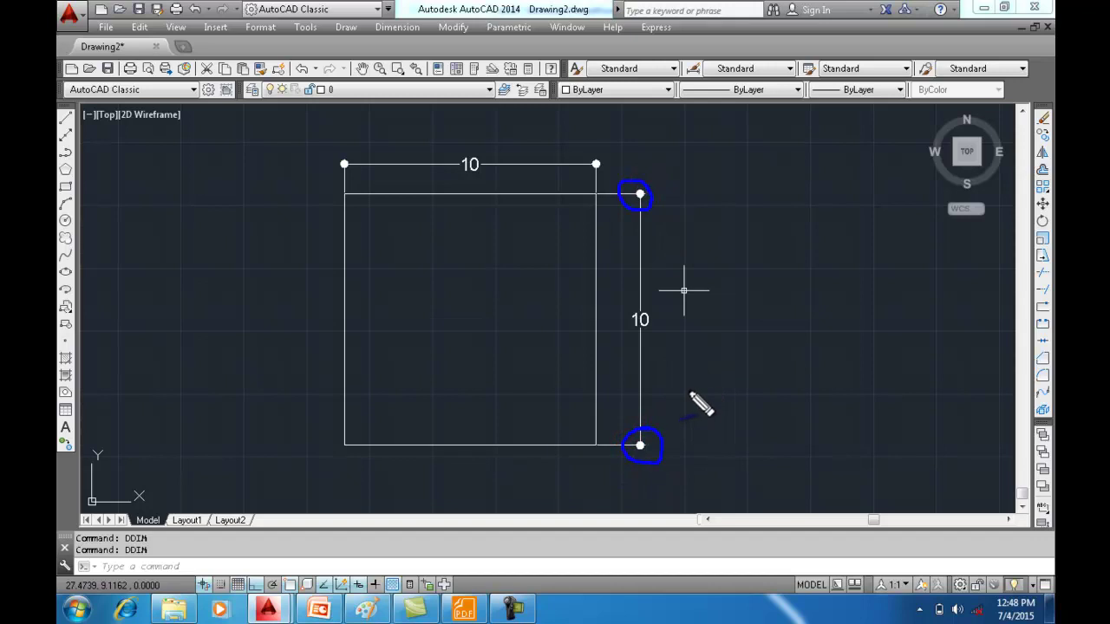
key(Escape)
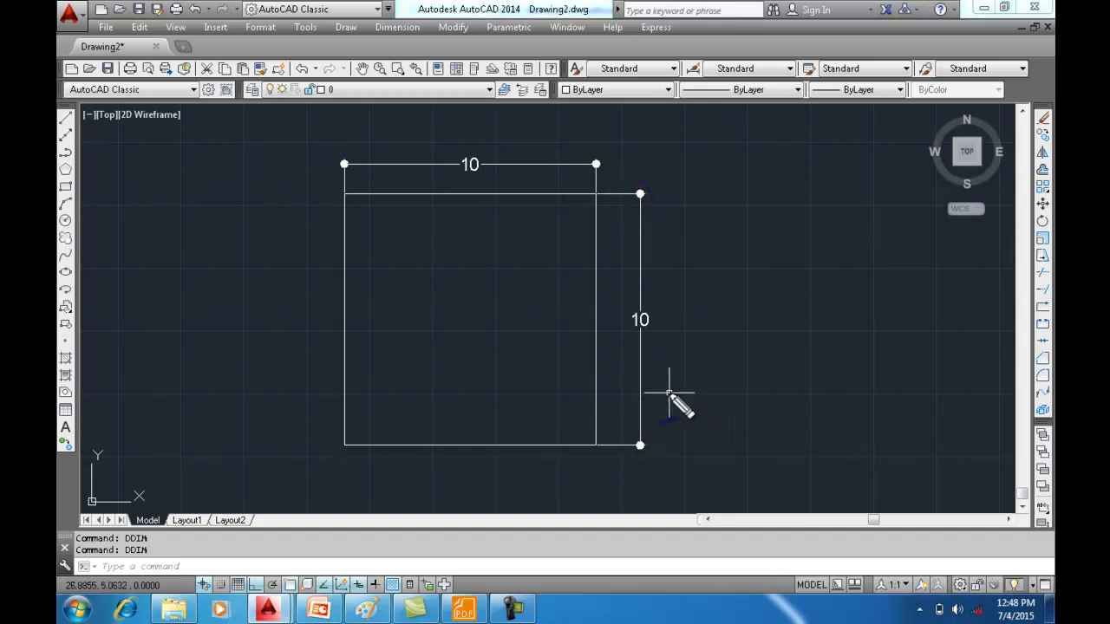
text(dim)
key(Return)
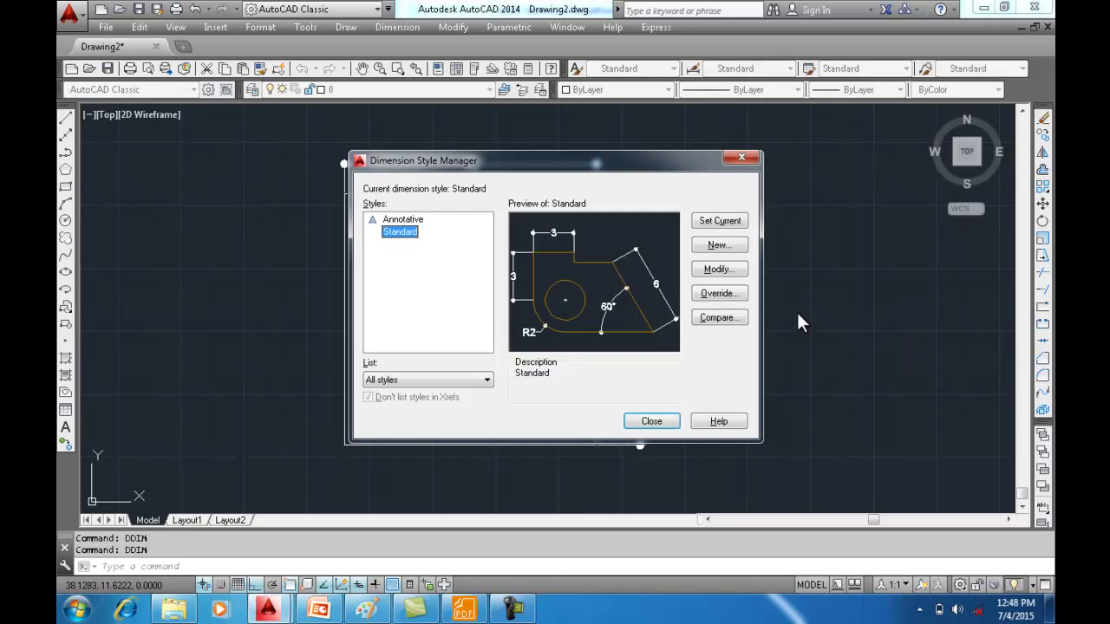
Create a dimension style named 'New Style' starting from Standard and continue to its settings
click(737, 247)
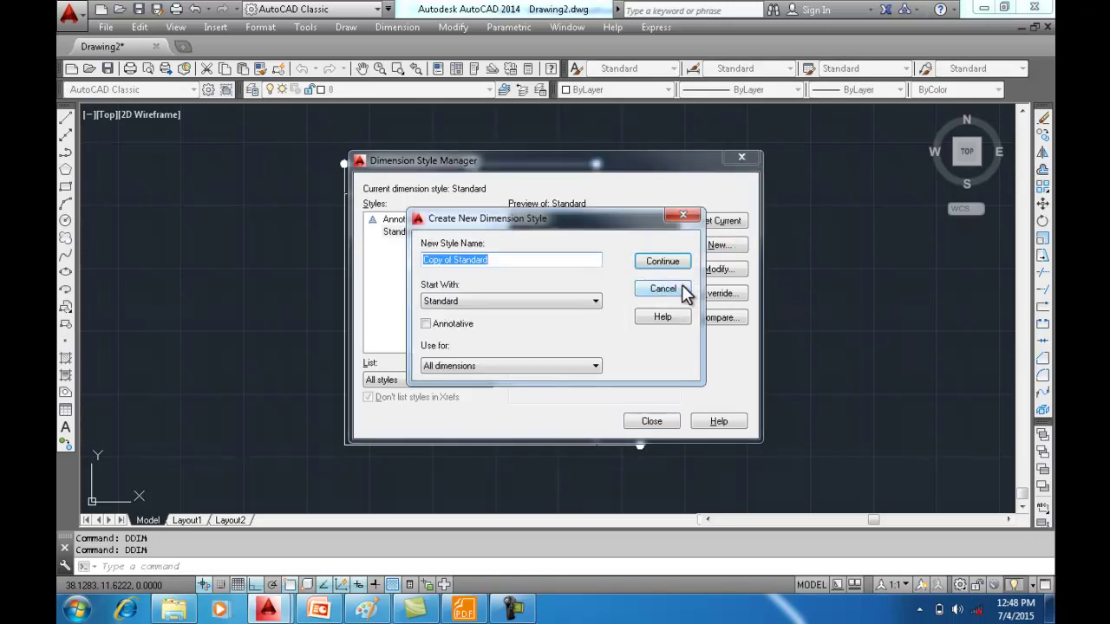
text(New Style)
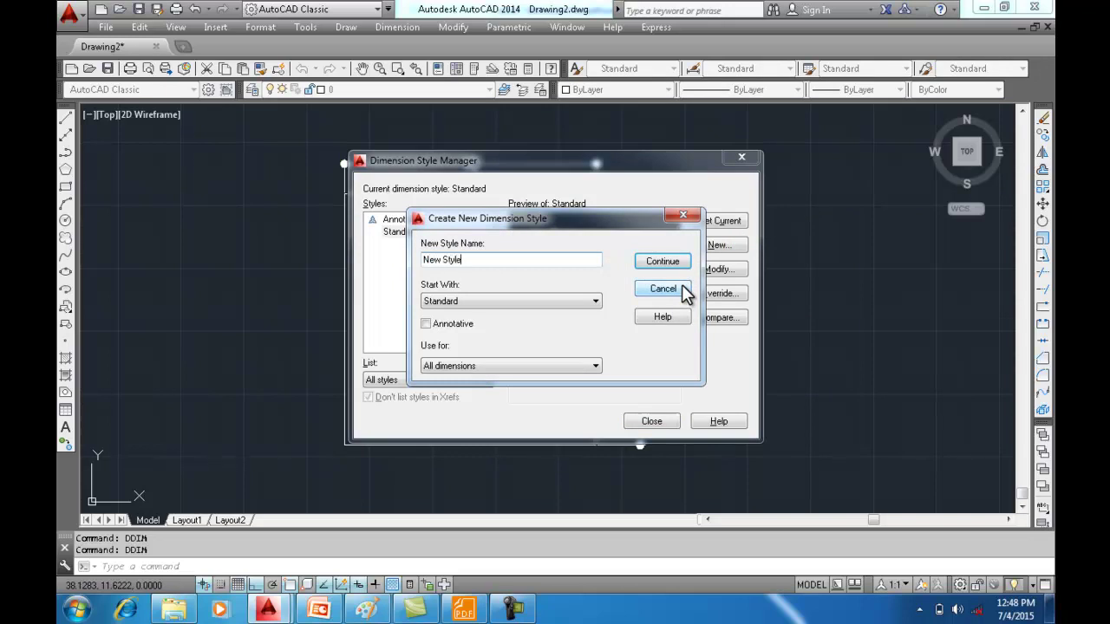
mouse_move(472, 250)
mouse_down()
mouse_move(459, 297)
mouse_move(475, 248)
mouse_up()
drag(555, 345, 569, 344)
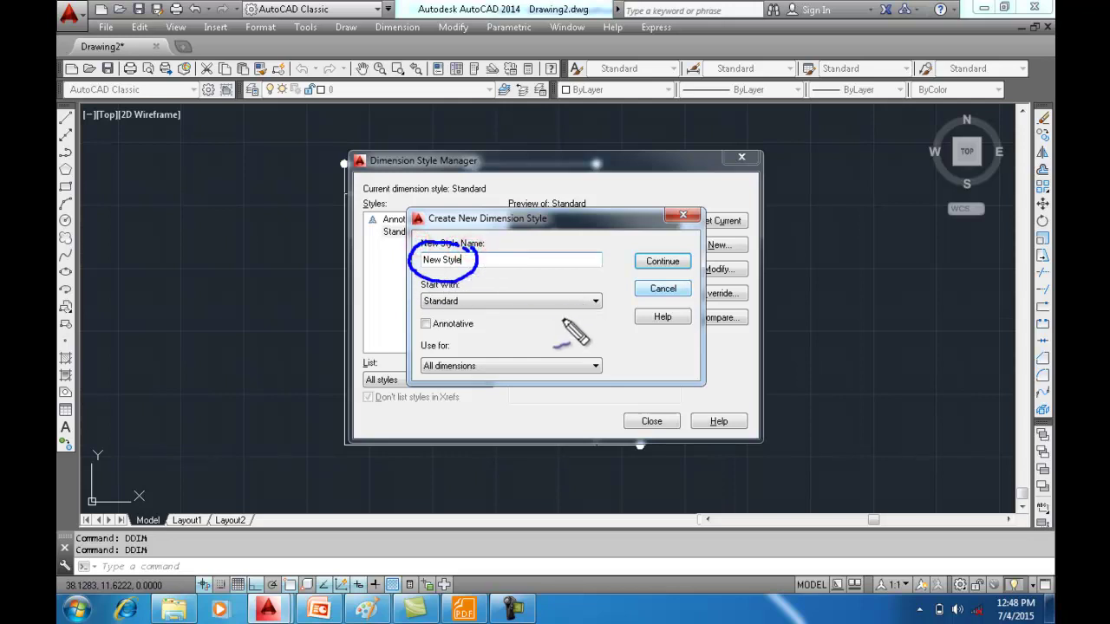
key(Escape)
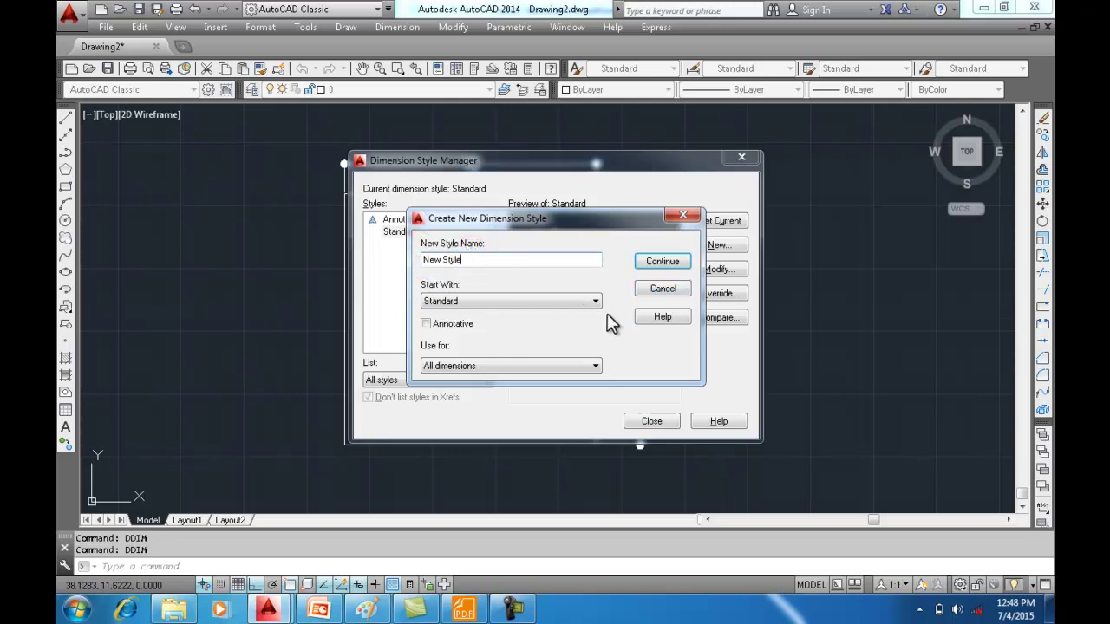
click(664, 264)
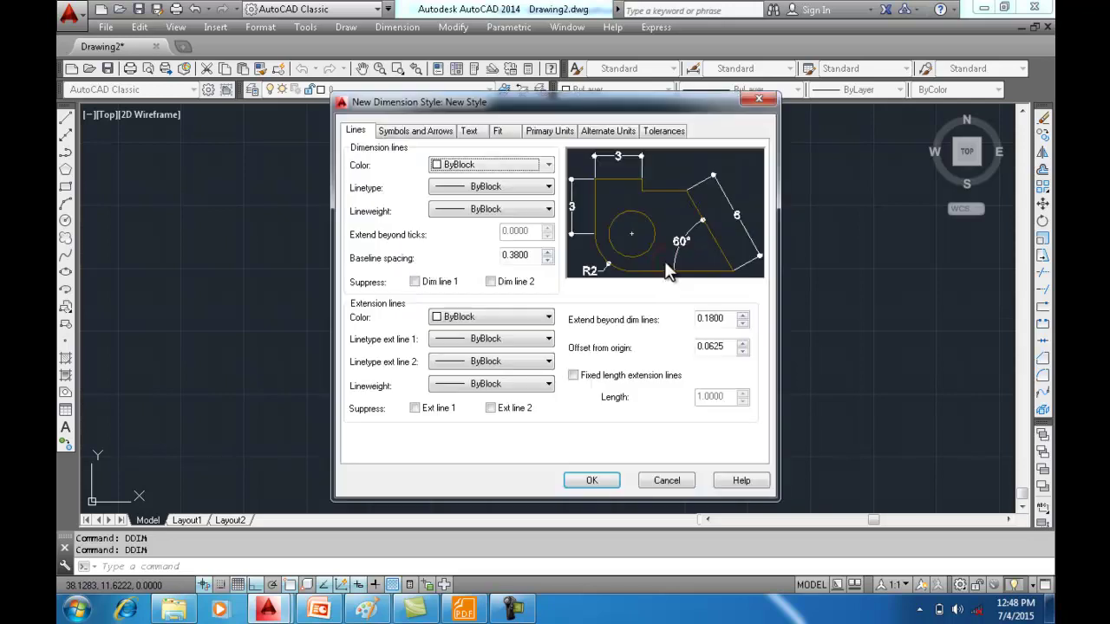
Set dimension line and extension line colours to Red, keeping the linetype ByBlock
drag(601, 98, 601, 83)
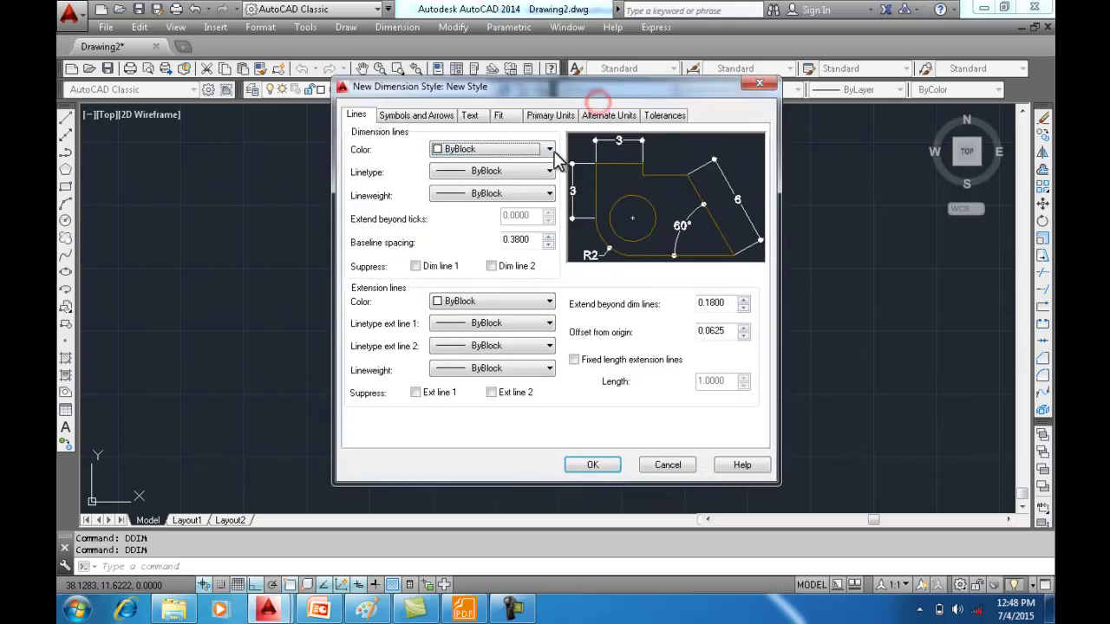
click(552, 150)
click(502, 189)
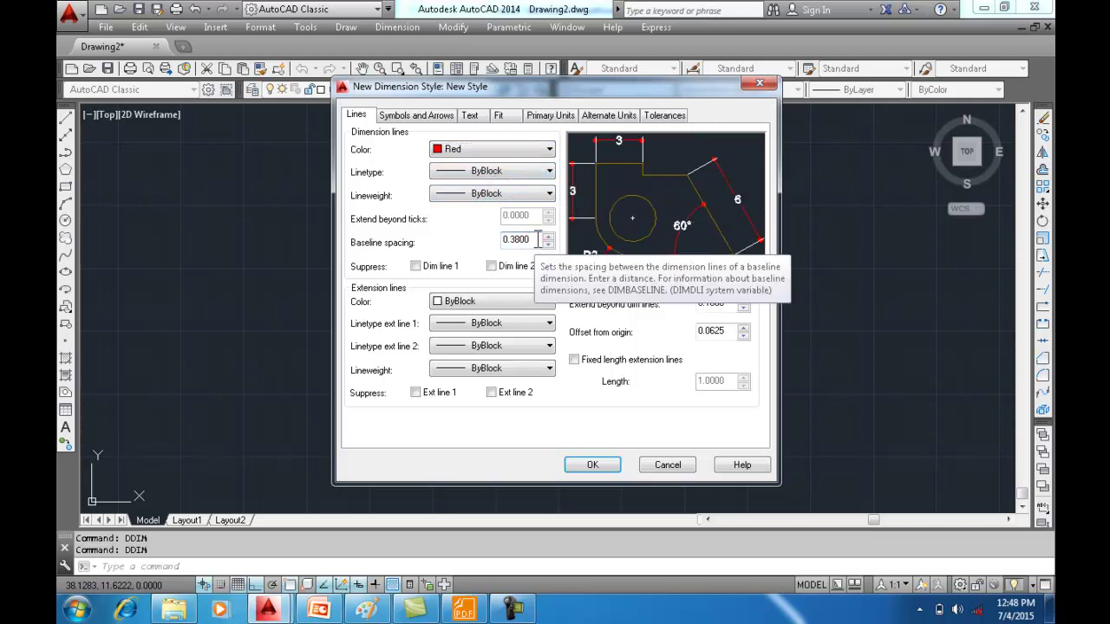
click(537, 173)
click(516, 198)
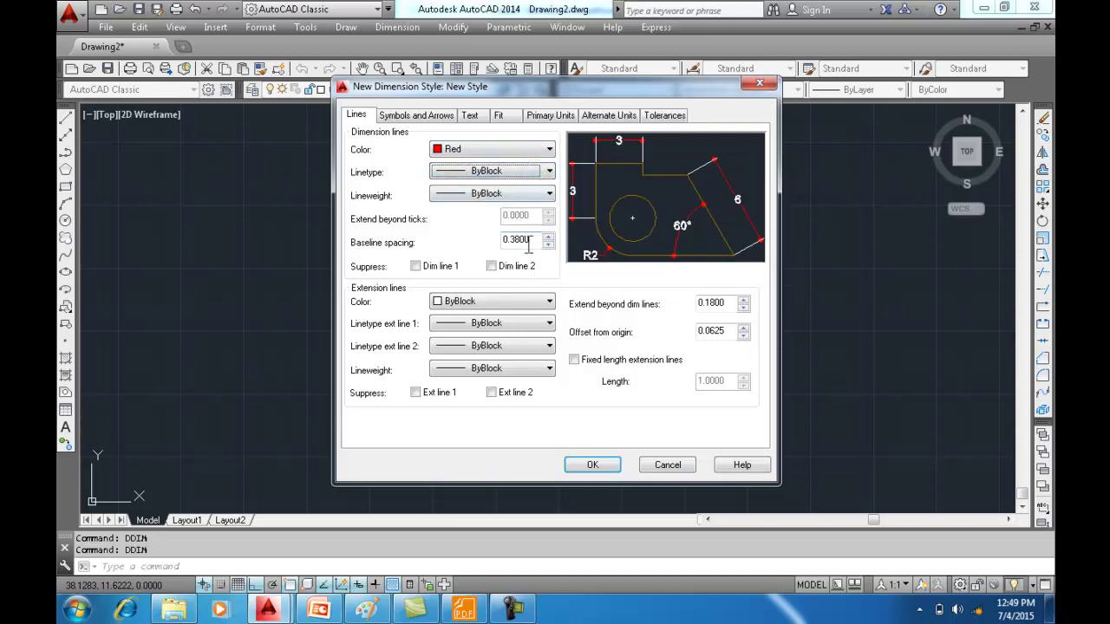
click(501, 303)
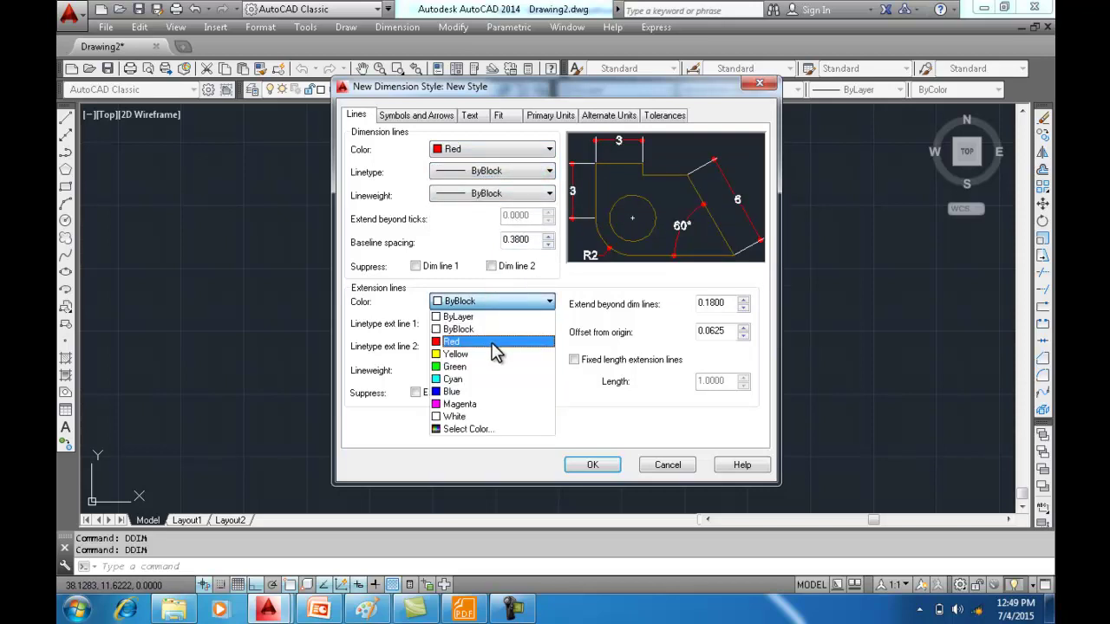
click(493, 341)
Keep Dot arrowheads for New Style and set the arrow size to 0.4
click(454, 118)
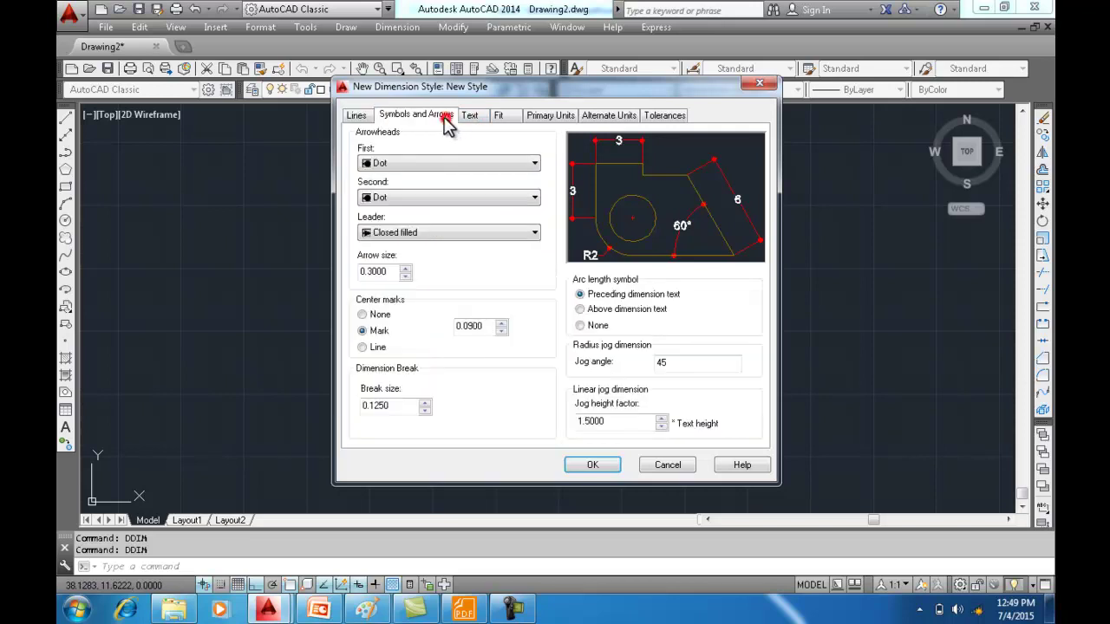
click(447, 160)
click(446, 158)
double_click(392, 271)
text(0.)
text(4)
Set New Style's linear precision to 0.00 and save the style
click(469, 116)
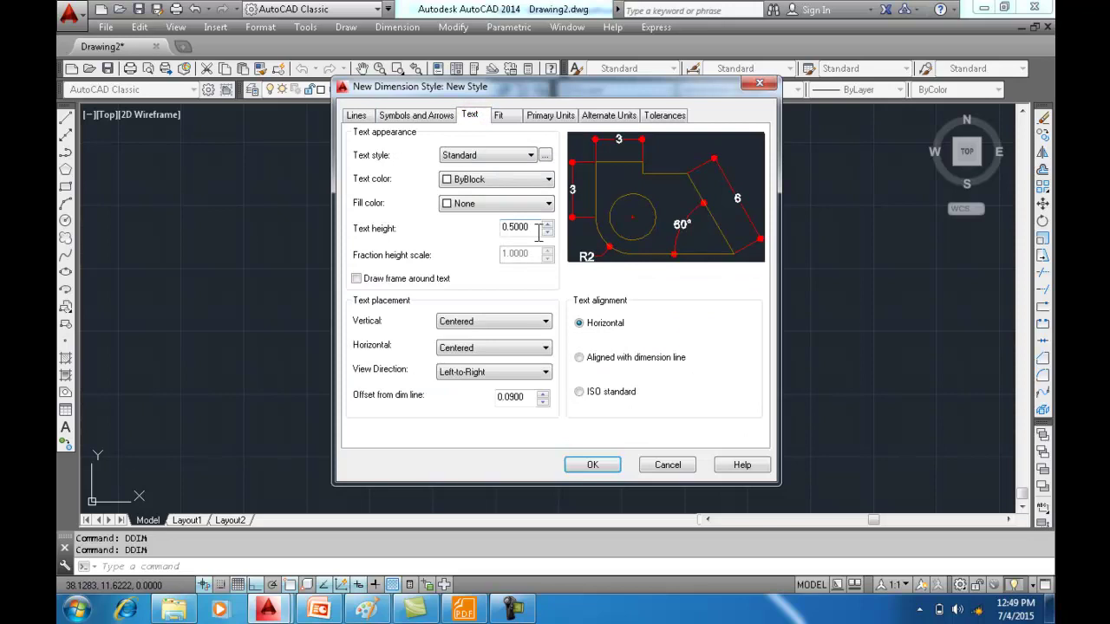
double_click(529, 228)
click(503, 116)
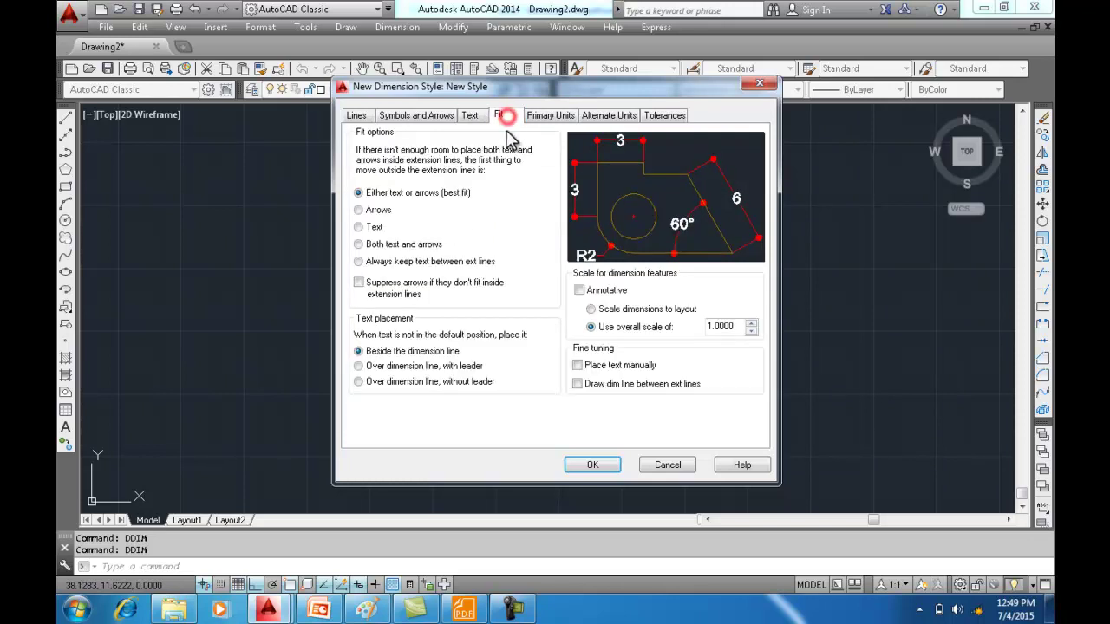
click(544, 115)
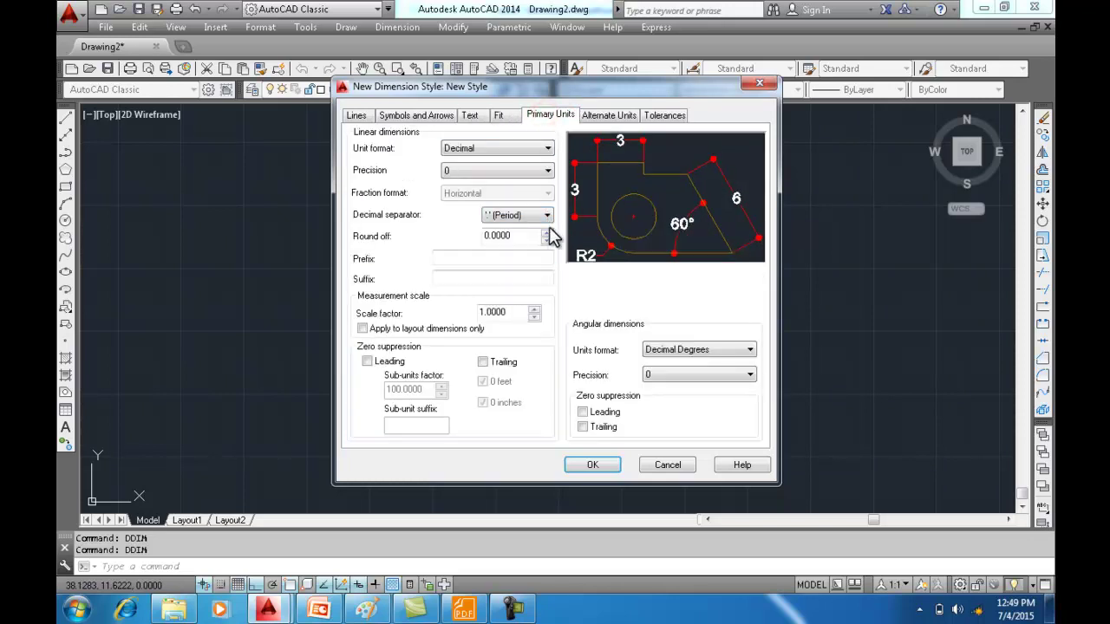
click(547, 172)
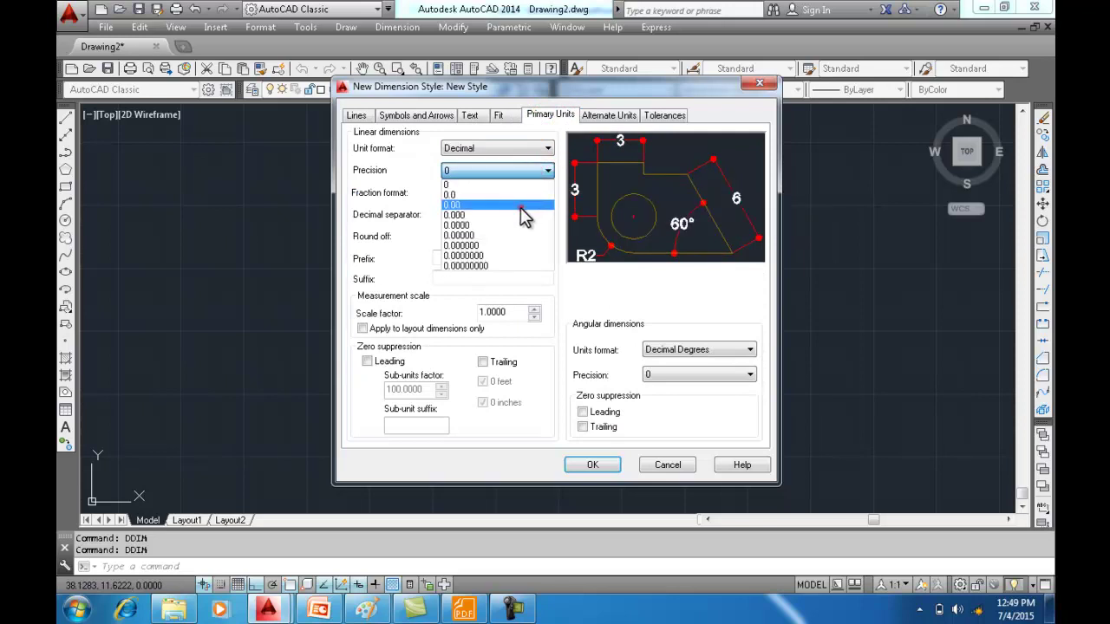
click(521, 208)
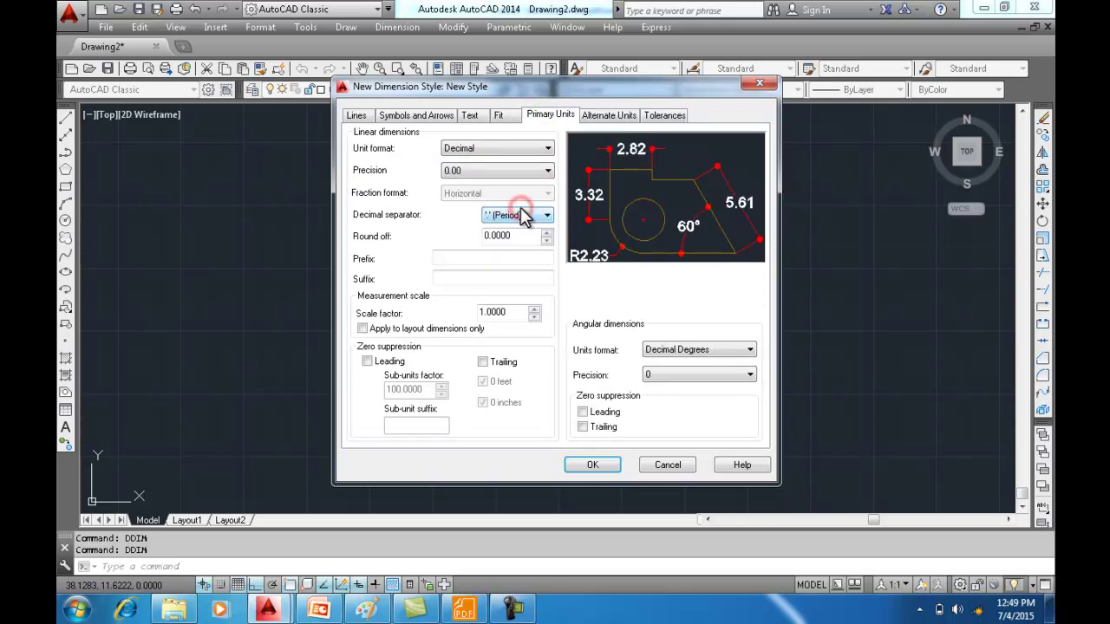
click(613, 118)
click(662, 118)
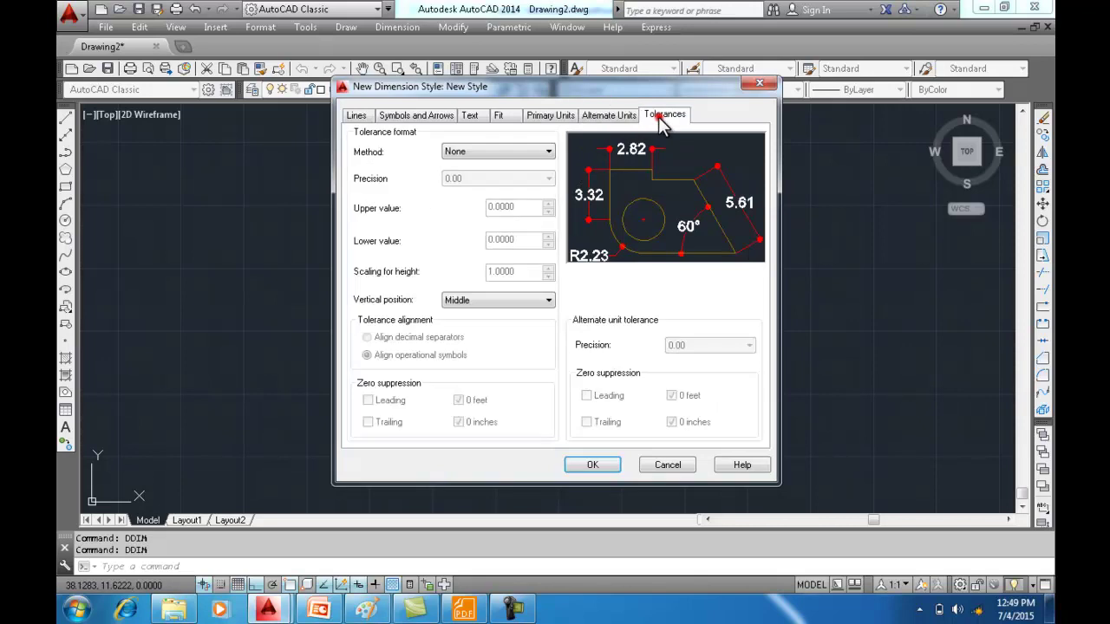
click(611, 464)
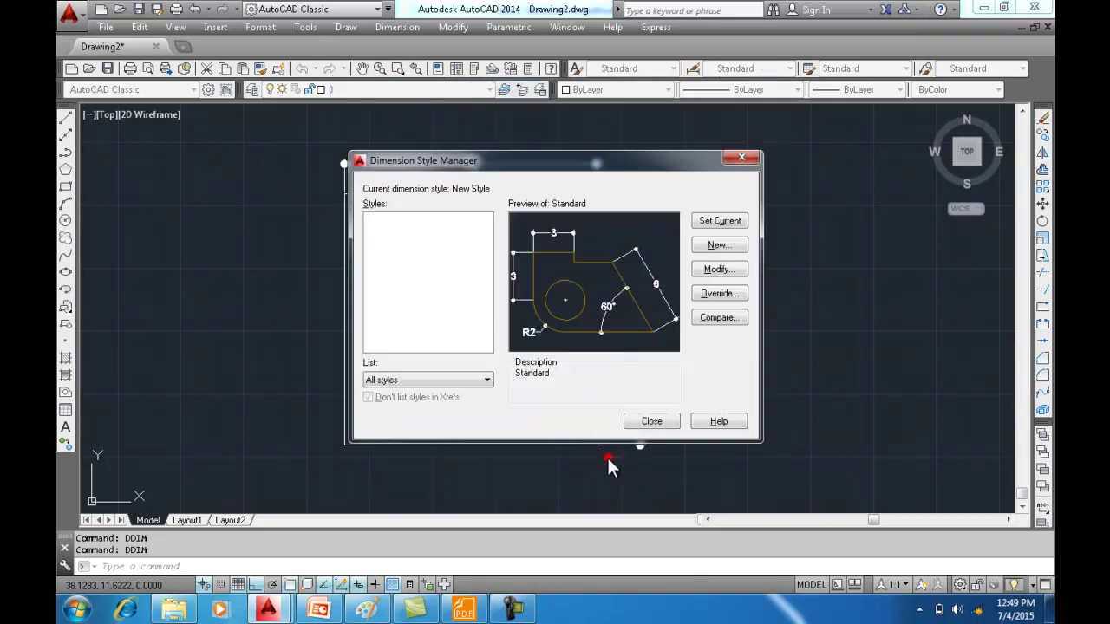
Make New Style the current dimension style and bring the whole square into view
click(647, 421)
click(632, 423)
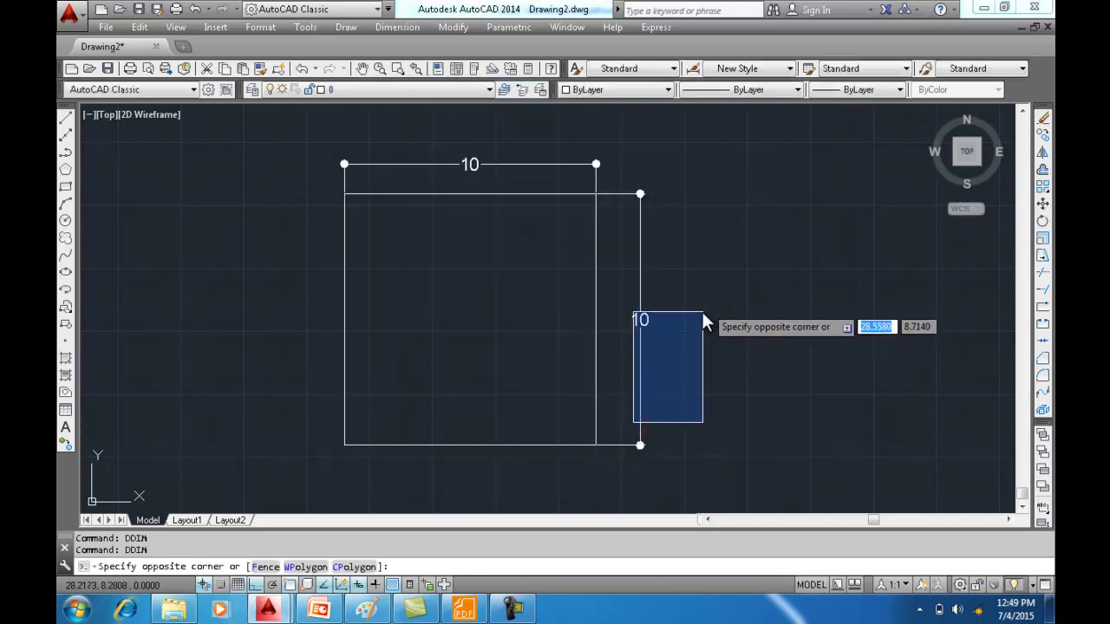
key(Escape)
middle_drag(694, 338, 713, 275)
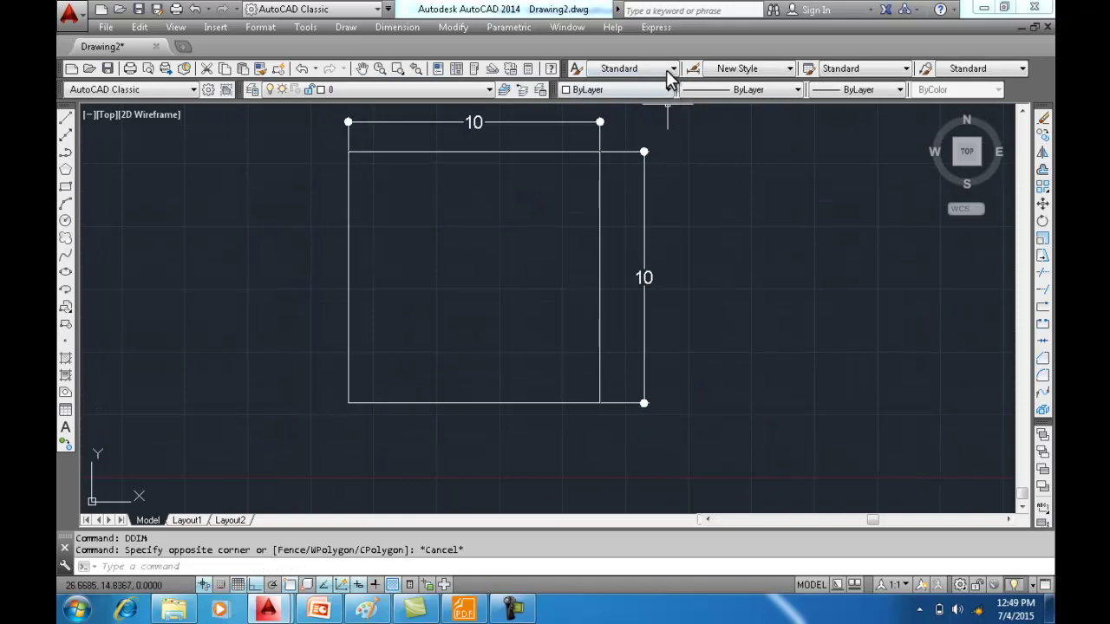
click(694, 68)
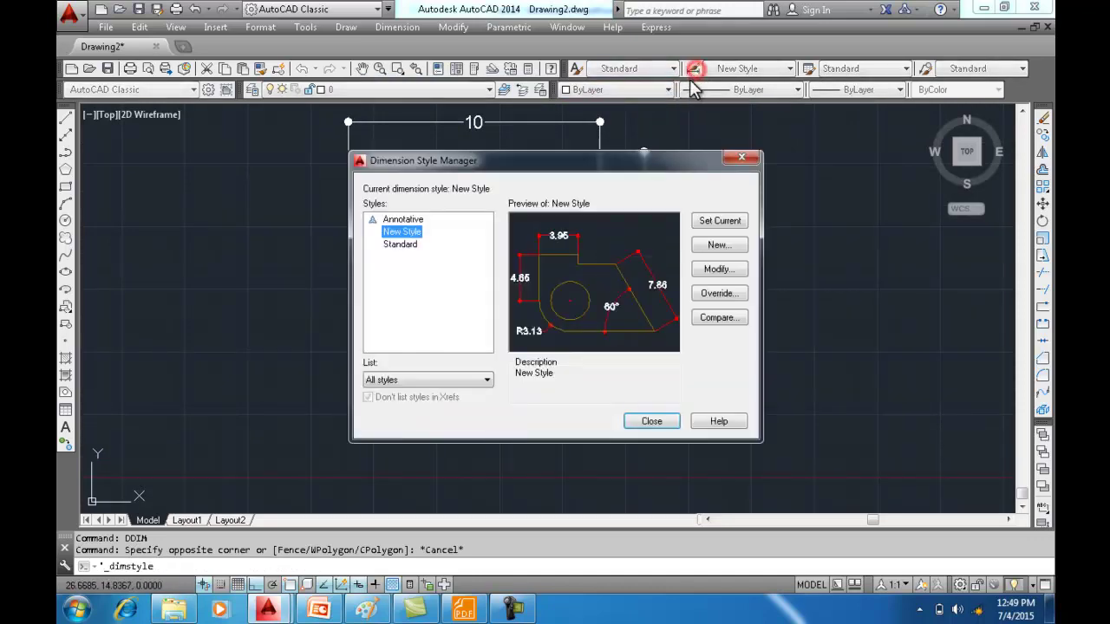
click(658, 423)
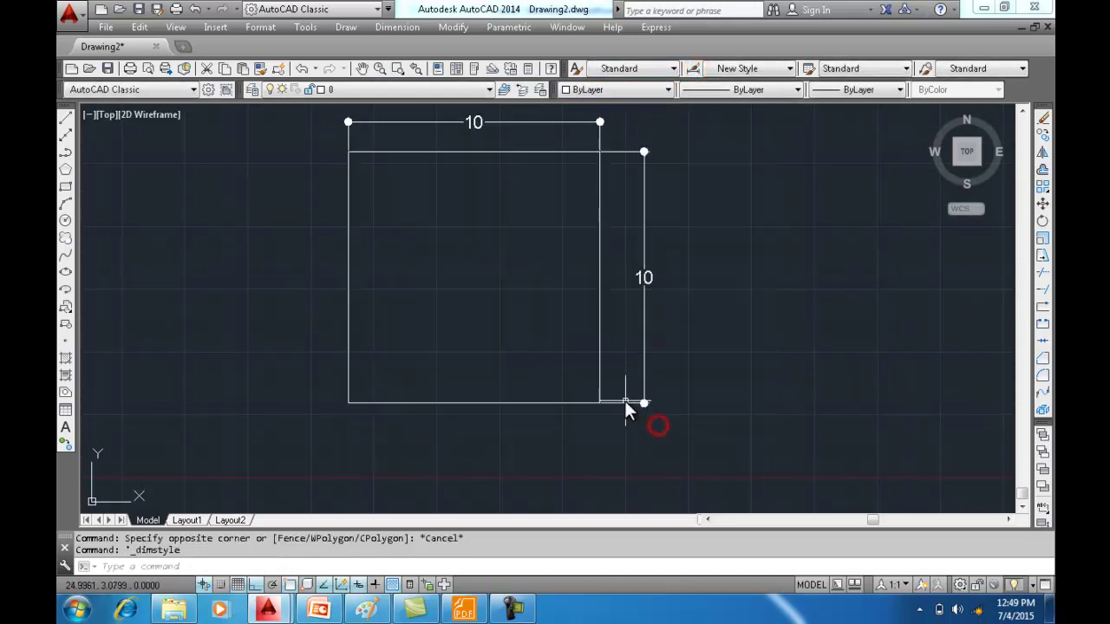
Add a 10.00 linear dimension from the square's bottom-left to bottom-right corner, placed just below
click(409, 28)
click(411, 75)
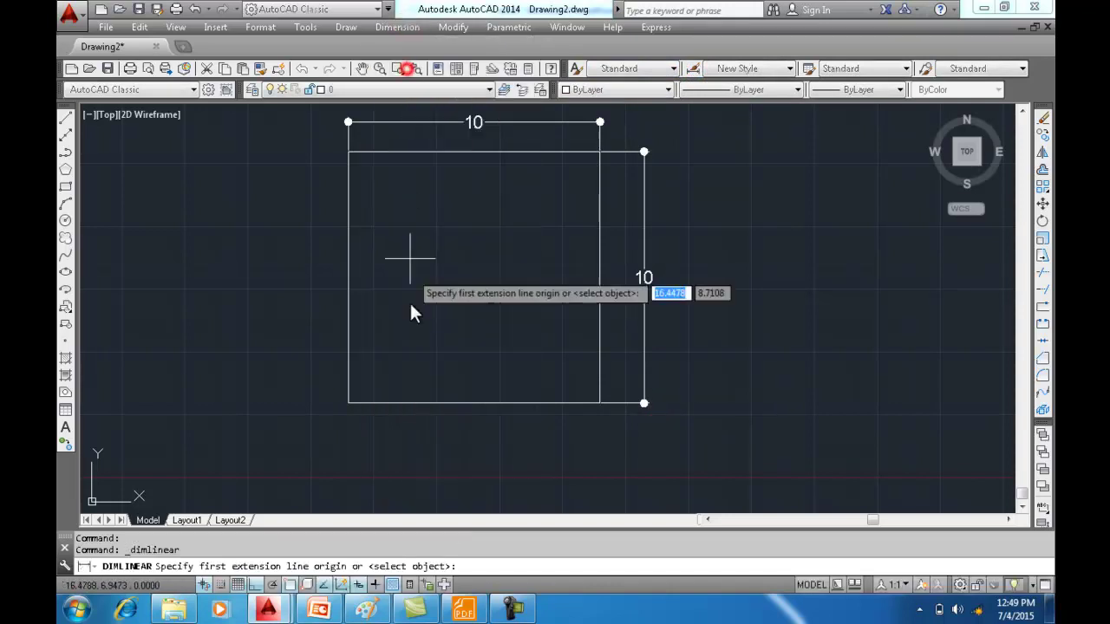
click(347, 404)
scroll(593, 415, up, 4)
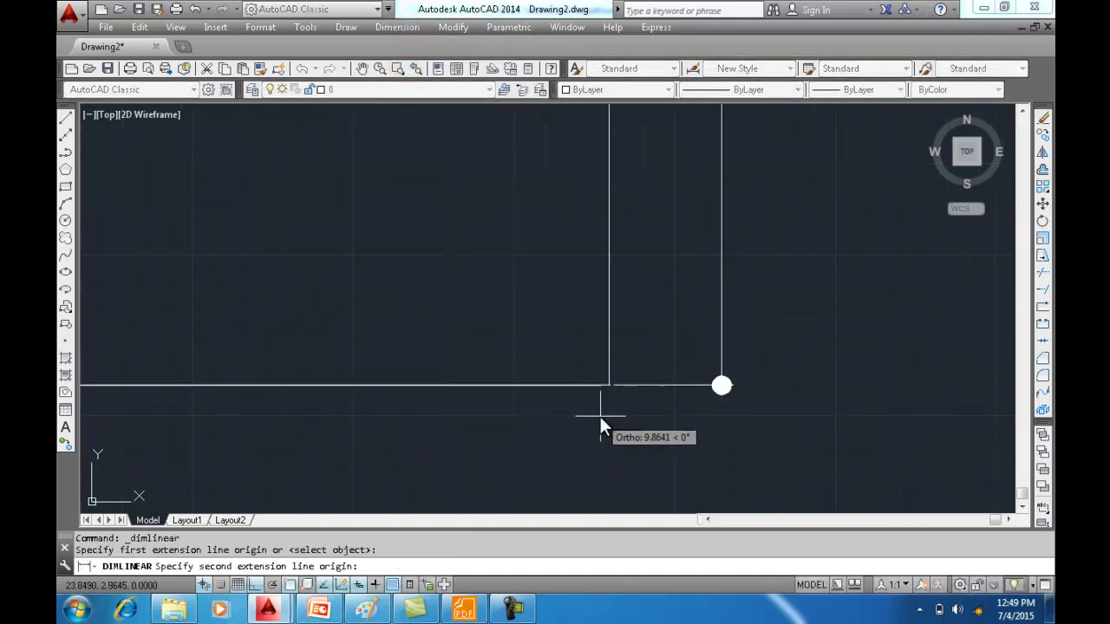
click(604, 387)
scroll(606, 386, down, 2)
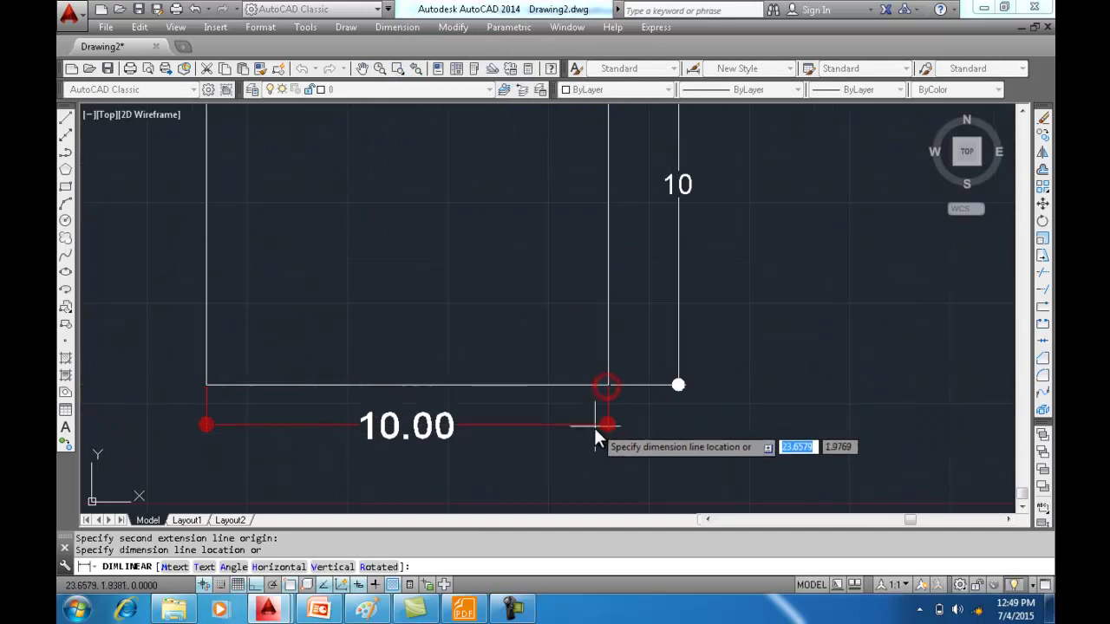
middle_drag(595, 453, 595, 411)
click(595, 411)
scroll(685, 434, down, 4)
middle_drag(701, 421, 619, 354)
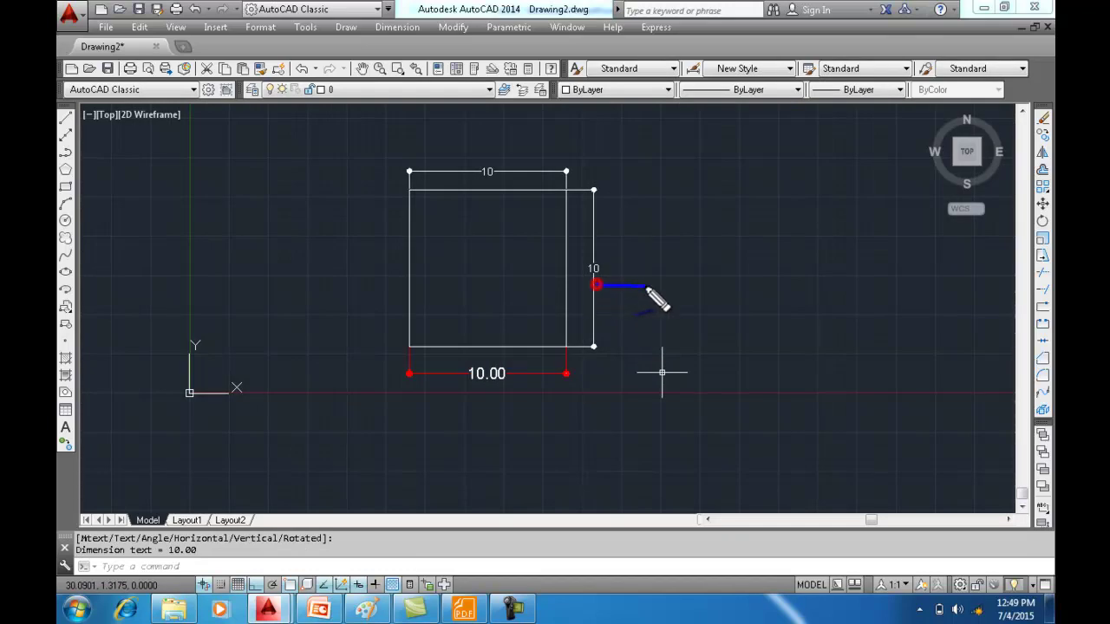
mouse_move(645, 290)
mouse_down()
mouse_move(729, 300)
mouse_move(748, 284)
mouse_move(753, 304)
mouse_move(771, 302)
mouse_move(806, 274)
mouse_move(825, 302)
mouse_move(835, 290)
mouse_move(871, 299)
mouse_move(863, 318)
mouse_move(885, 278)
mouse_up()
mouse_move(579, 420)
mouse_down()
mouse_move(761, 434)
mouse_move(796, 448)
mouse_up()
mouse_move(834, 407)
mouse_down()
mouse_move(843, 443)
mouse_move(880, 429)
mouse_move(928, 451)
mouse_up()
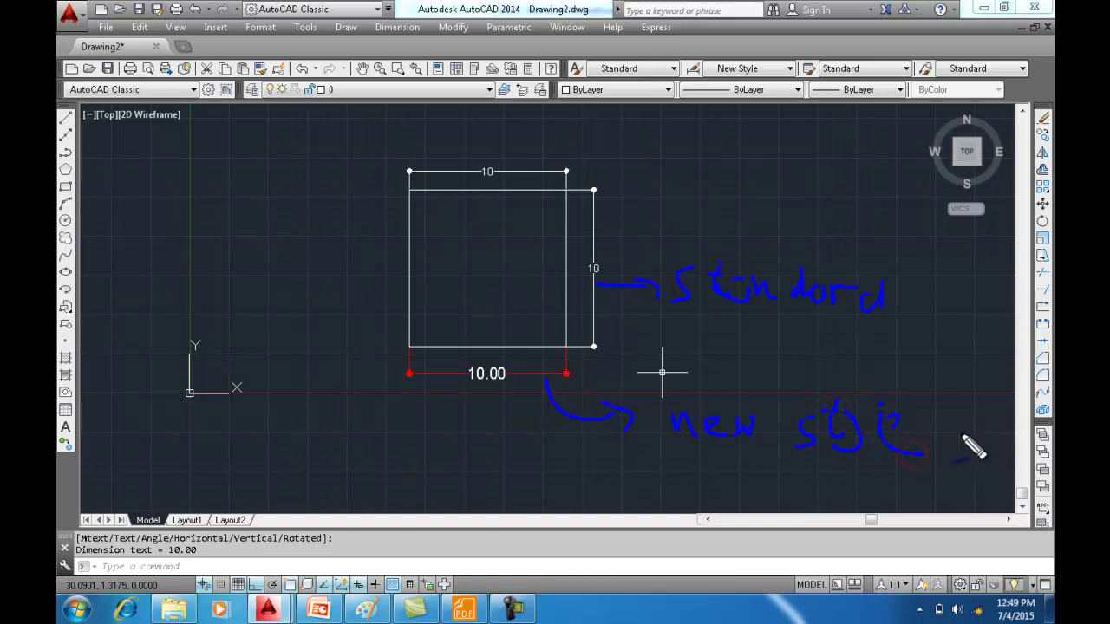